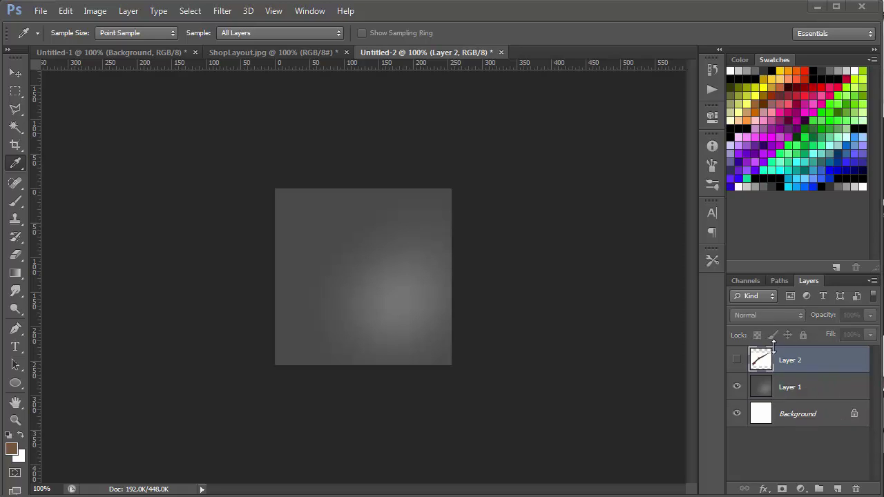
Step: Toggle the rifle reference layer off and back on, then zoom out to see the whole canvas
left_click(738, 360)
left_click(737, 360)
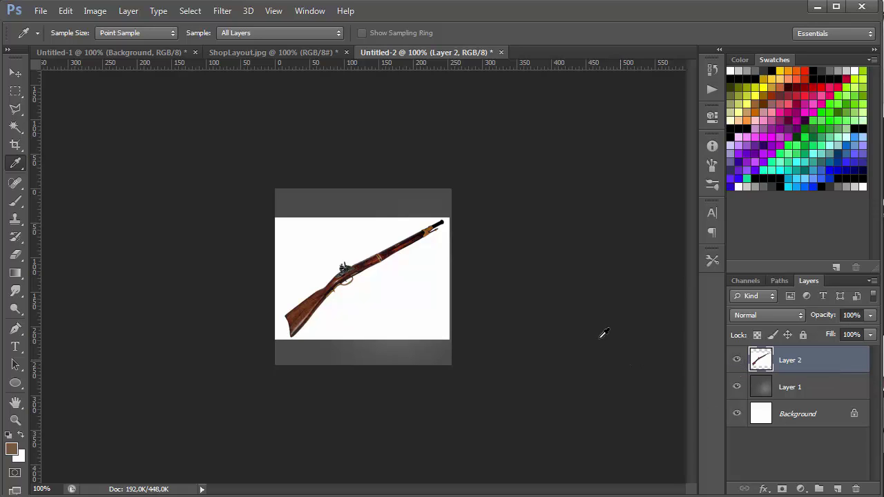
key("ctrl+minus")
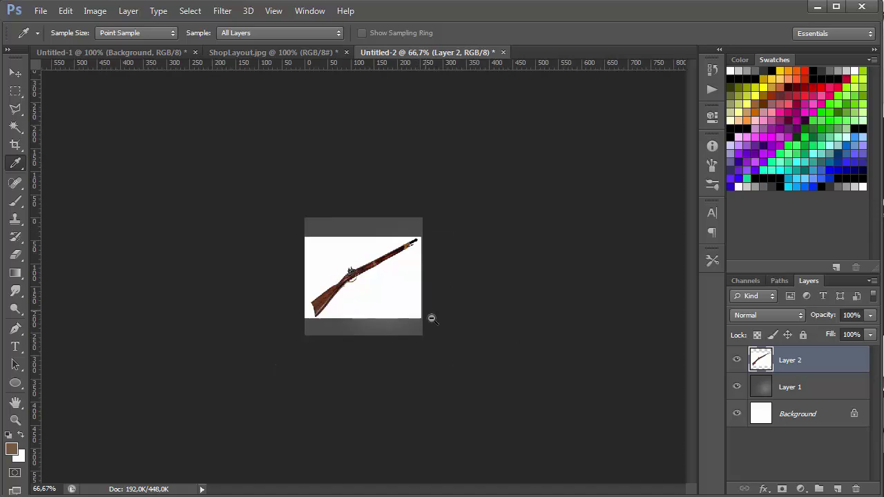
key("ctrl+minus")
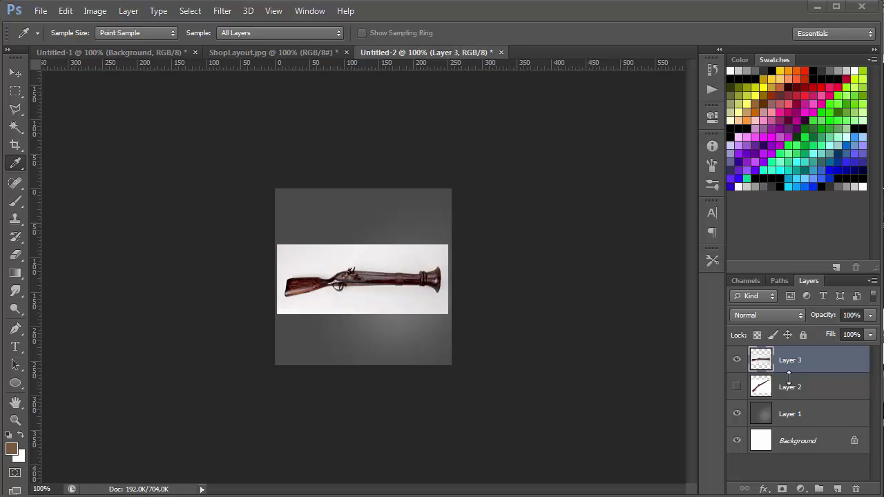
Step: Tilt the blunderbuss photo with Free Transform, then cancel a second rotation of about 12°
key("ctrl+t")
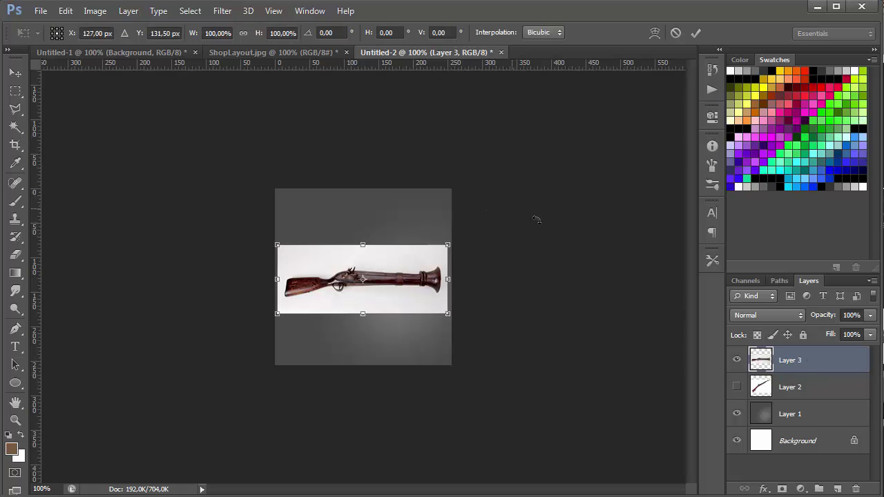
mouse_move(536, 217)
left_mouse_down()
mouse_move(489, 311)
mouse_move(499, 217)
left_mouse_up()
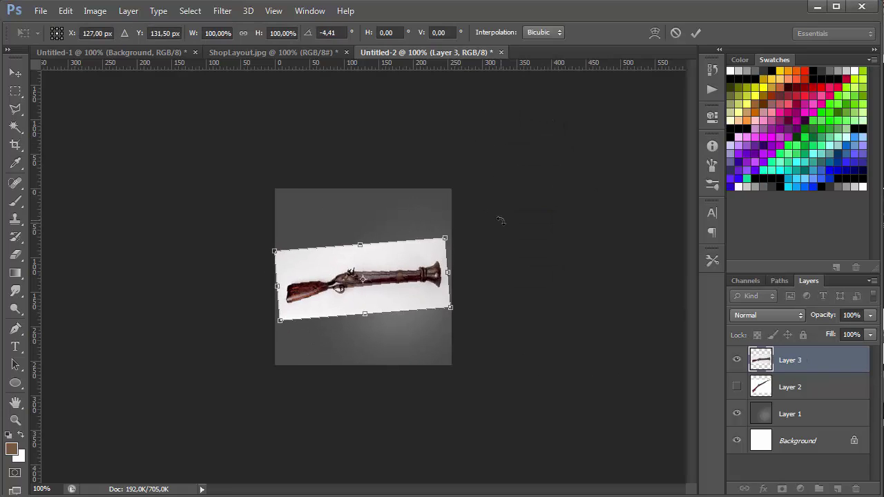
key("Return")
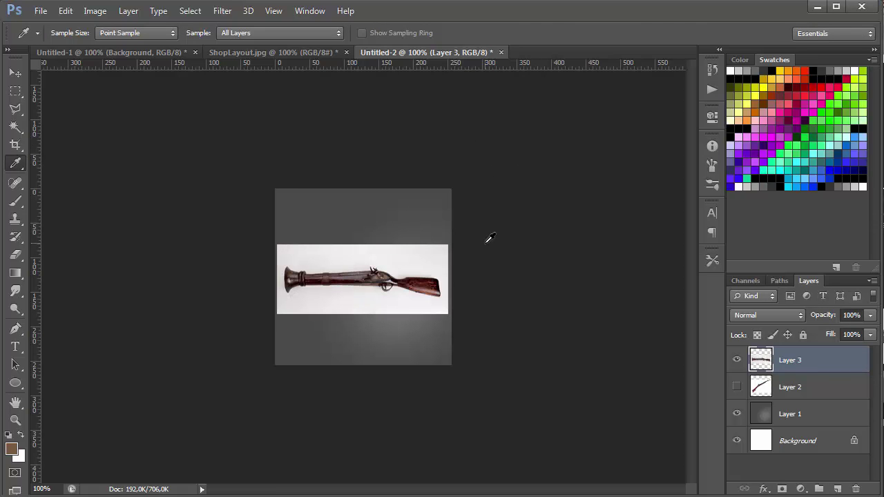
key("ctrl+t")
left_click_drag(543, 246, 490, 281)
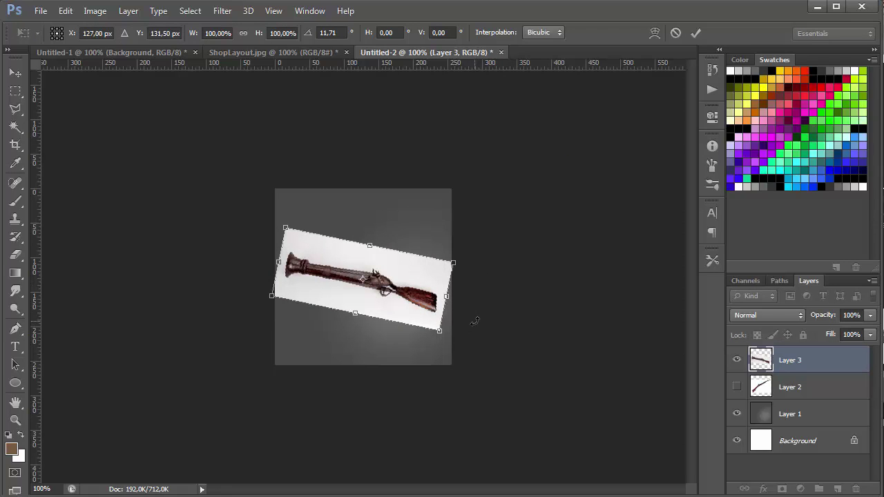
key("Escape")
Step: Hide the blunderbuss layer and add a new Layer 4 above vignette Layer 1
left_click(737, 360)
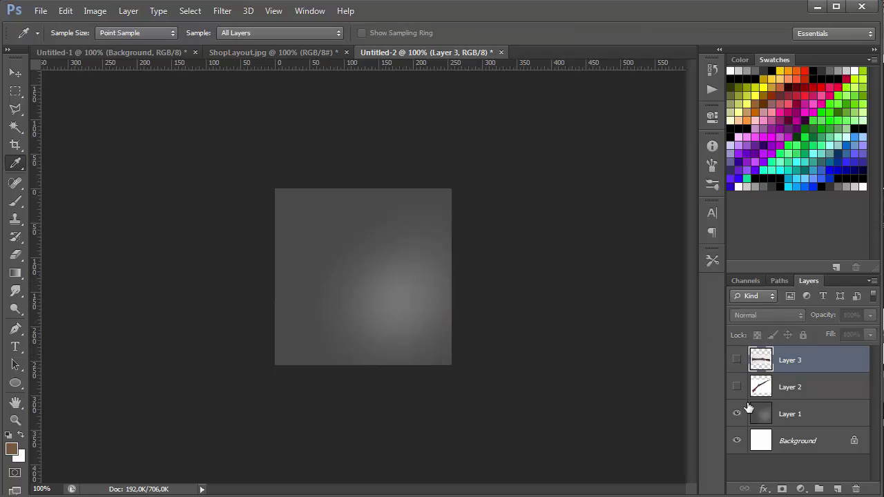
left_click(809, 410)
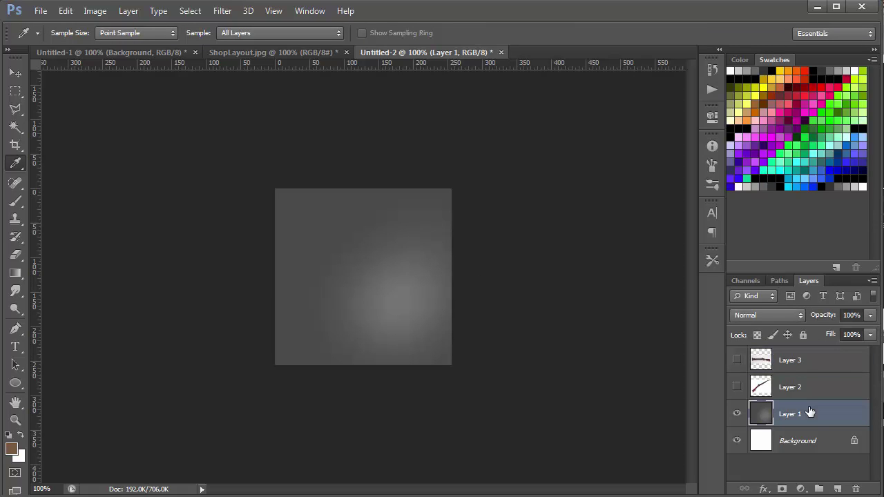
key("ctrl+shift+n")
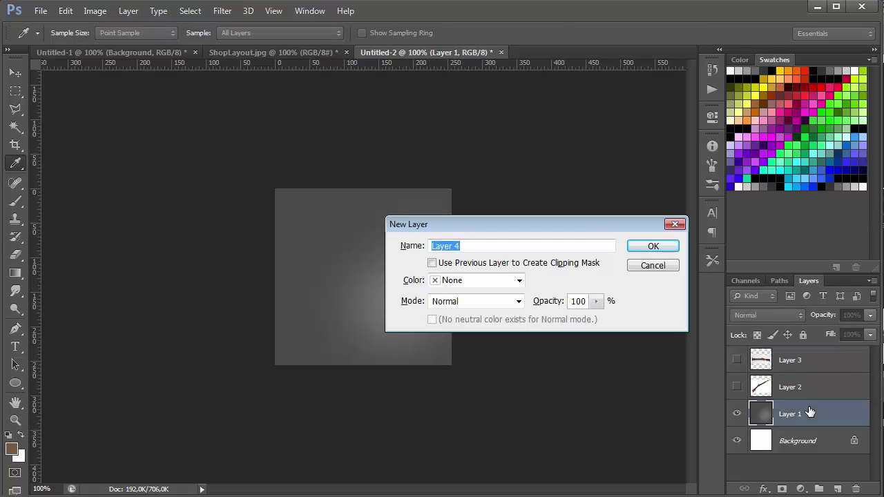
key("Return")
Step: Zoom in, reset to black and choose the 5 px hard round brush preset
left_click(403, 277)
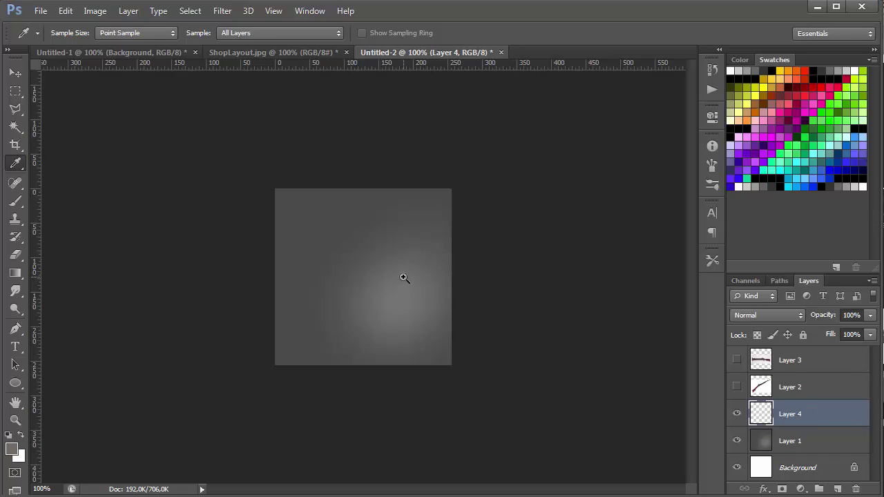
key("ctrl+plus")
key("d")
key("b")
right_click(398, 284)
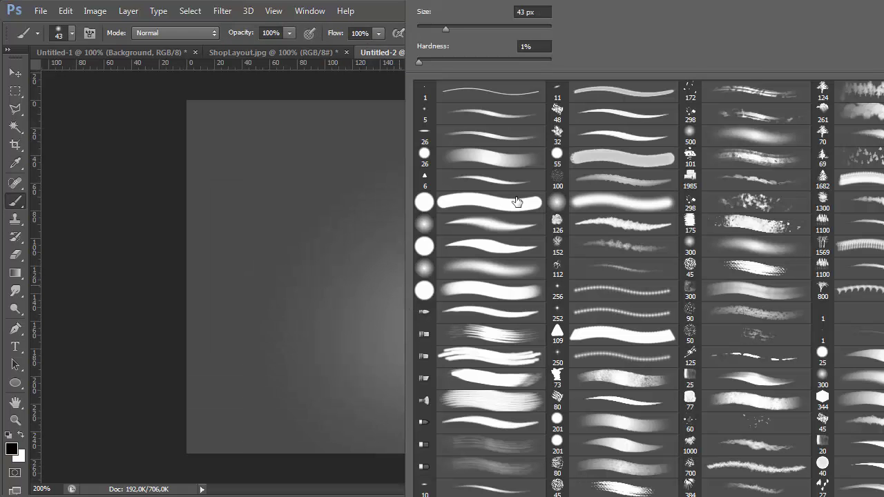
left_click(508, 122)
key("Return")
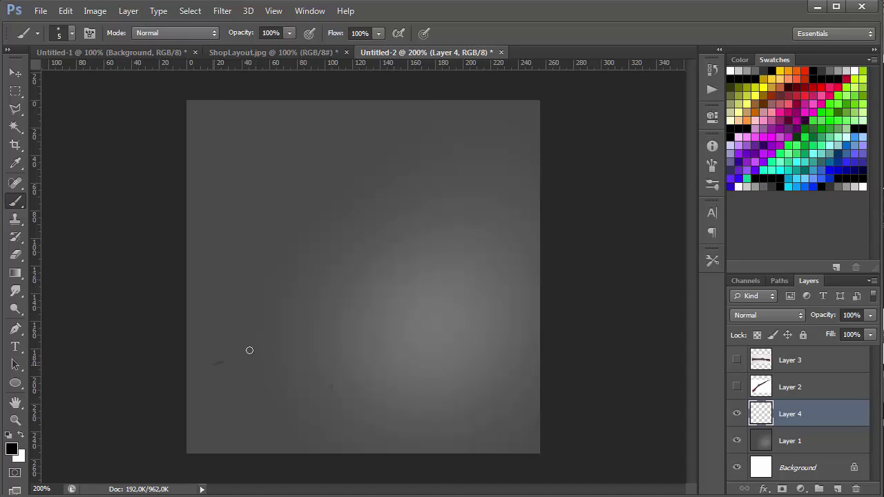
Step: Draw a long guideline and the stock outline, then shift the sketch up about 43 px
left_click_drag(215, 363, 491, 253)
mouse_move(398, 282)
left_mouse_down()
mouse_move(421, 261)
mouse_move(502, 243)
left_mouse_up()
mouse_move(416, 297)
left_mouse_down()
mouse_move(438, 290)
mouse_move(486, 315)
left_mouse_up()
mouse_move(508, 247)
left_mouse_down()
mouse_move(513, 270)
mouse_move(483, 311)
mouse_move(497, 316)
mouse_move(509, 262)
mouse_move(487, 318)
mouse_move(429, 293)
mouse_move(448, 297)
left_mouse_up()
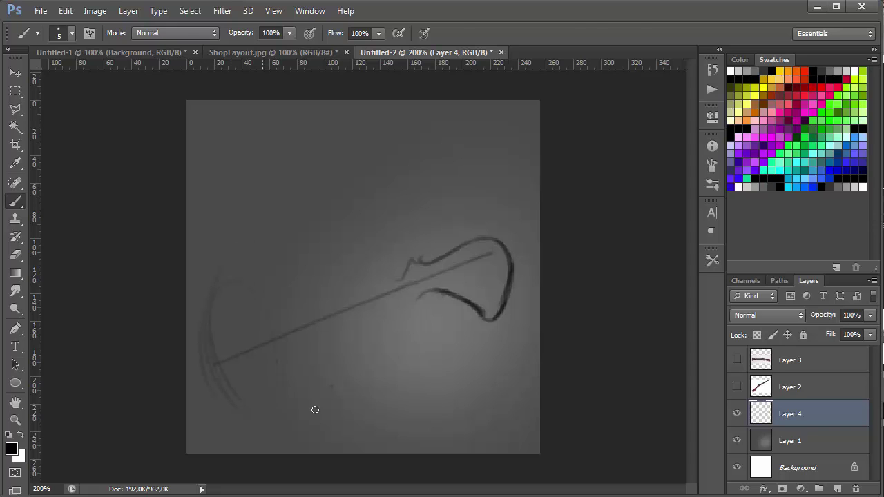
key("v")
left_click_drag(462, 314, 465, 284)
Step: Sketch the flared bell arcs and the barrel's top and lower edges
key("b")
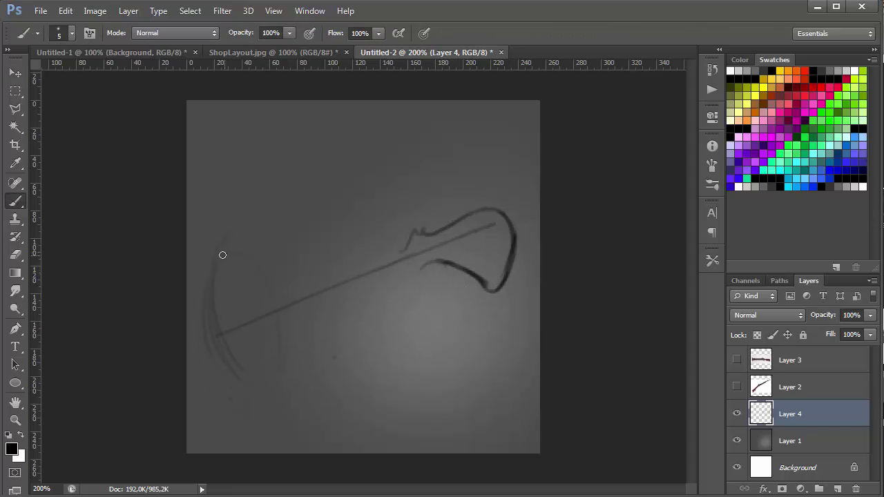
mouse_move(221, 255)
left_mouse_down()
mouse_move(213, 325)
mouse_move(254, 378)
left_mouse_up()
mouse_move(216, 274)
left_mouse_down()
mouse_move(255, 379)
mouse_move(264, 312)
left_mouse_up()
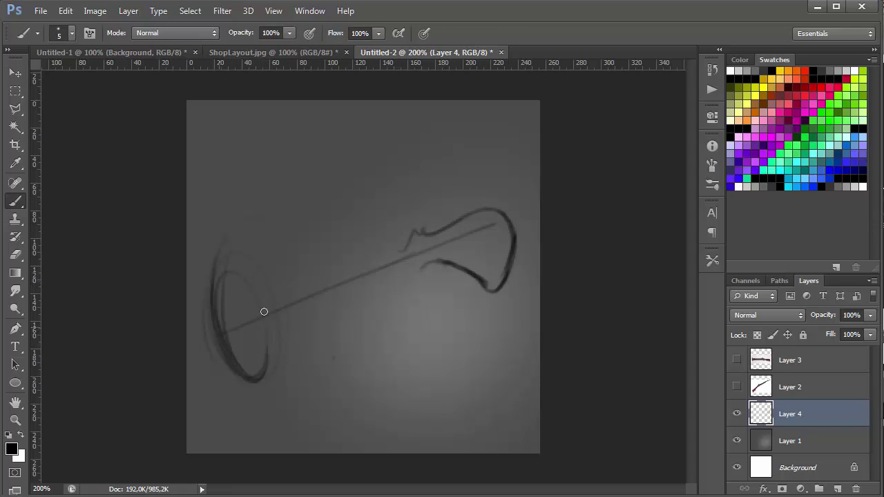
mouse_move(217, 252)
left_mouse_down()
mouse_move(239, 263)
mouse_move(322, 255)
mouse_move(400, 227)
left_mouse_up()
mouse_move(268, 383)
left_mouse_down()
mouse_move(302, 348)
mouse_move(432, 261)
left_mouse_up()
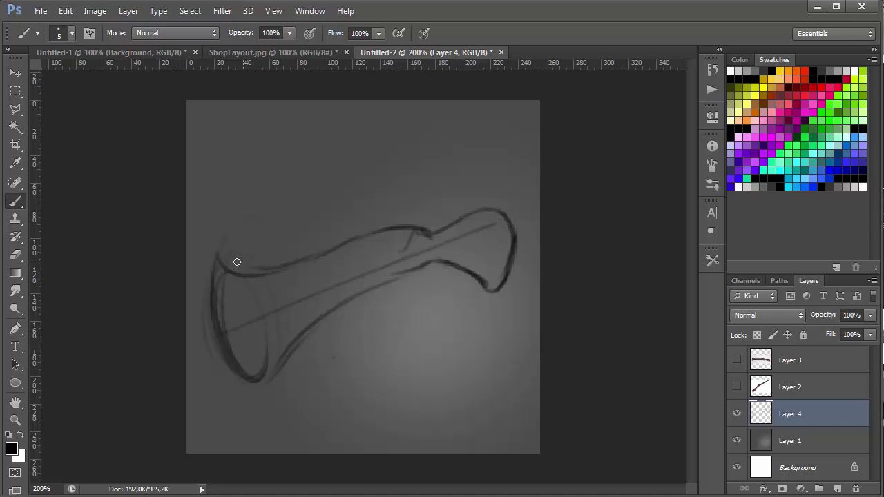
left_click_drag(218, 260, 313, 304)
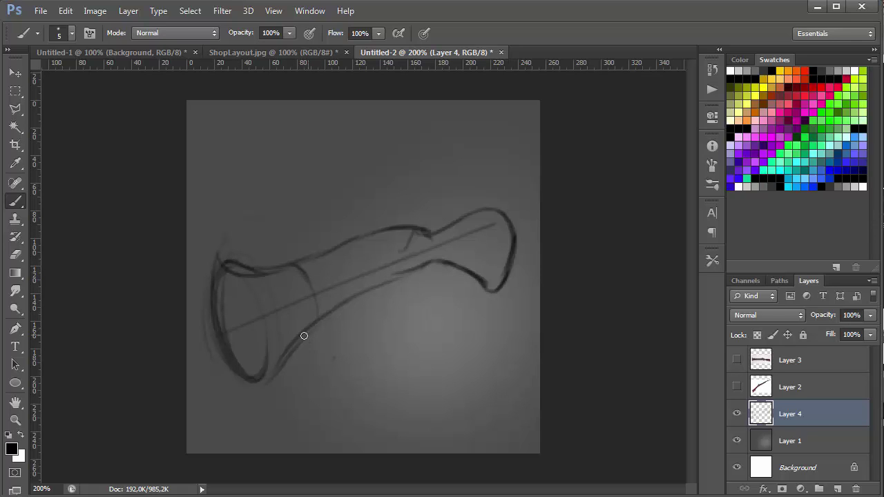
Step: Add the ring band where bell meets barrel, darken barrel edges, and sketch the hook-shaped hammer
mouse_move(288, 266)
left_mouse_down()
mouse_move(315, 259)
mouse_move(316, 328)
left_mouse_up()
left_click_drag(313, 255, 324, 326)
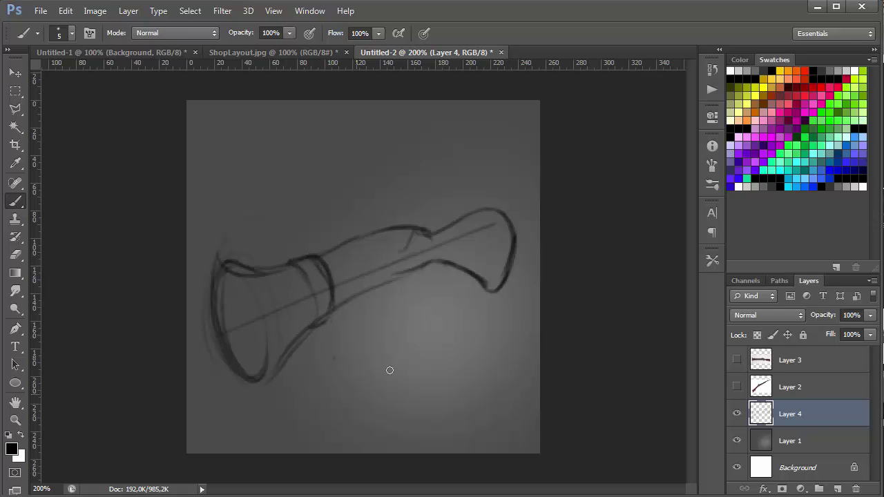
mouse_move(322, 257)
left_mouse_down()
mouse_move(401, 223)
mouse_move(414, 235)
mouse_move(339, 291)
mouse_move(380, 285)
left_mouse_up()
mouse_move(411, 246)
left_mouse_down()
mouse_move(367, 279)
mouse_move(423, 269)
left_mouse_up()
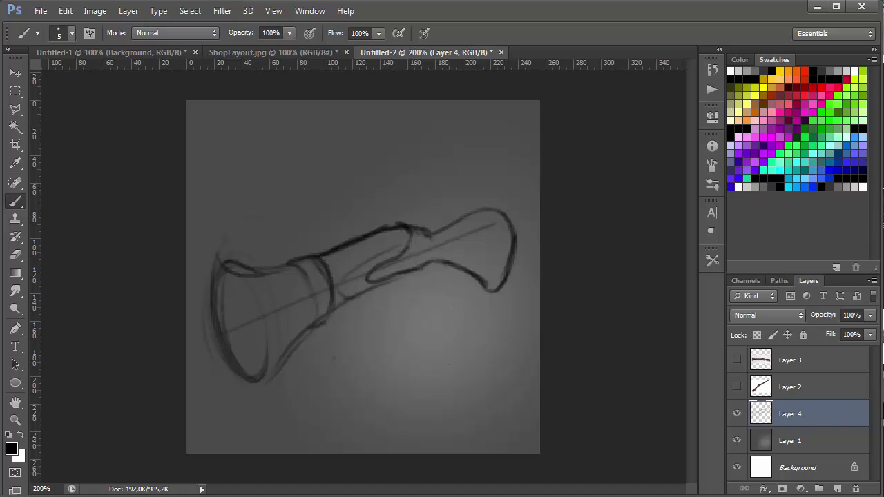
mouse_move(381, 228)
left_mouse_down()
mouse_move(419, 203)
mouse_move(394, 225)
mouse_move(391, 208)
mouse_move(385, 227)
mouse_move(412, 192)
mouse_move(411, 229)
left_mouse_up()
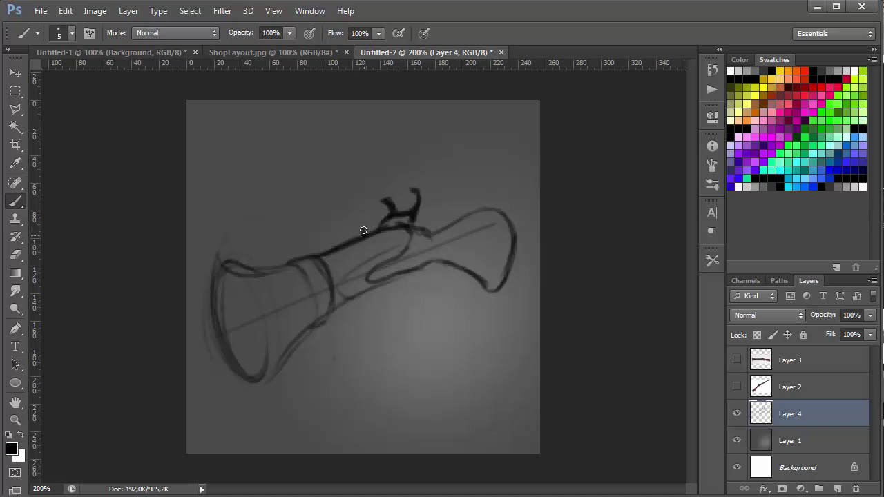
Step: Undo an extra hammer stroke and draw two bold ring bands across the barrel near the hammer
left_click_drag(384, 201, 365, 211)
key("ctrl+z")
left_click_drag(357, 237, 373, 269)
left_click_drag(368, 233, 377, 268)
left_click_drag(348, 239, 378, 266)
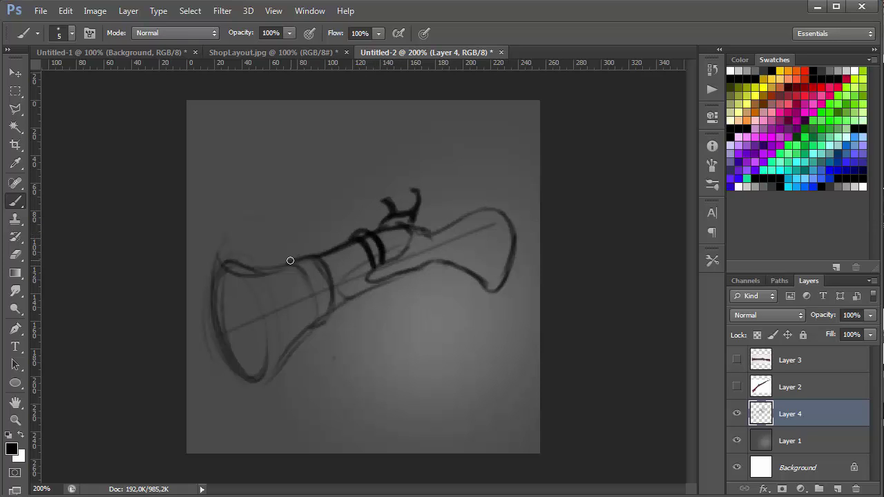
Step: Add ring bands on the barrel's left section, a hook below the barrel, and a band near the bell
left_click_drag(288, 257, 309, 296)
left_click_drag(319, 258, 331, 288)
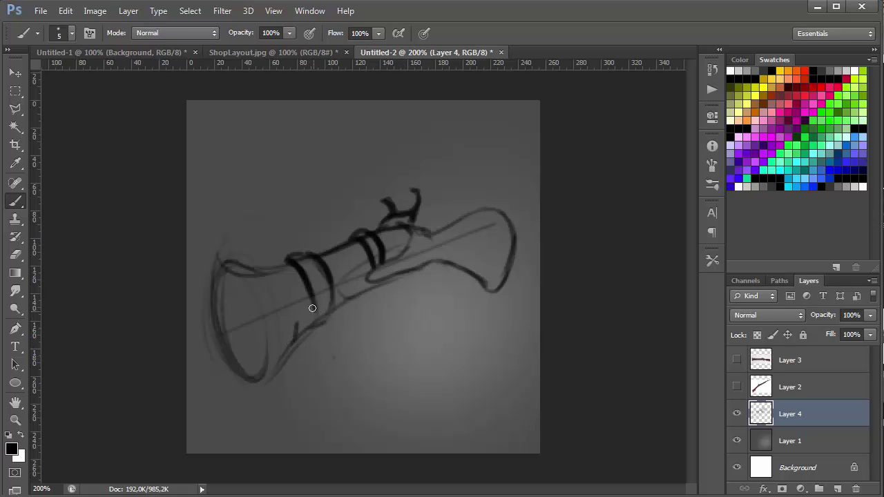
mouse_move(311, 310)
left_mouse_down()
mouse_move(337, 318)
mouse_move(404, 279)
left_mouse_up()
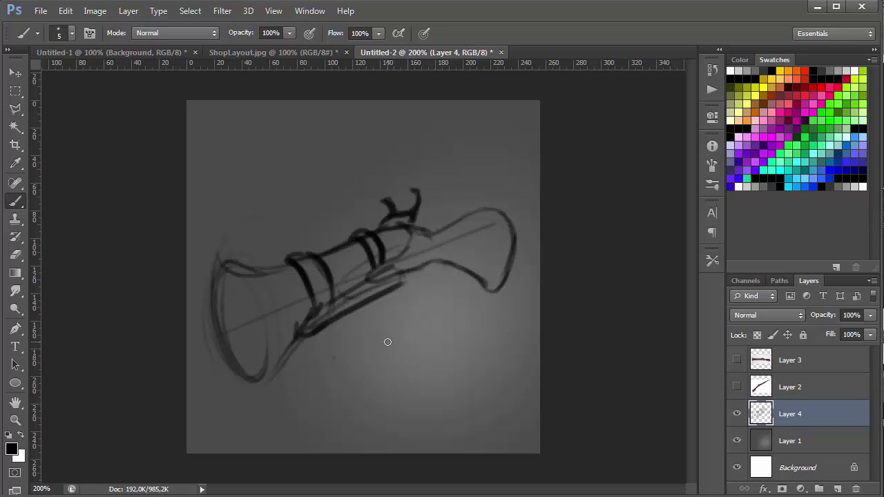
mouse_move(291, 259)
left_mouse_down()
mouse_move(315, 307)
mouse_move(284, 264)
mouse_move(335, 297)
left_mouse_up()
left_click_drag(373, 253, 377, 266)
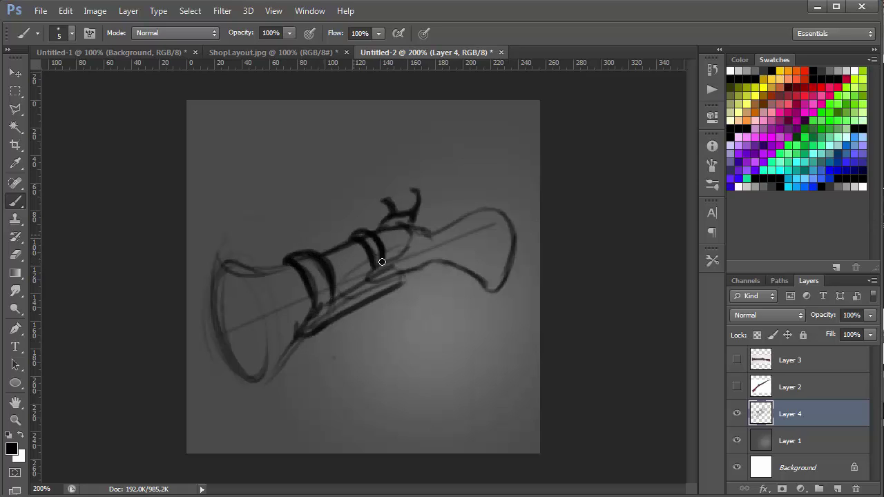
Step: Redraw the flared bell's ellipse outline, bottom curve and inner lines in black
mouse_move(221, 263)
left_mouse_down()
mouse_move(210, 309)
mouse_move(241, 367)
left_mouse_up()
left_click_drag(211, 342, 266, 380)
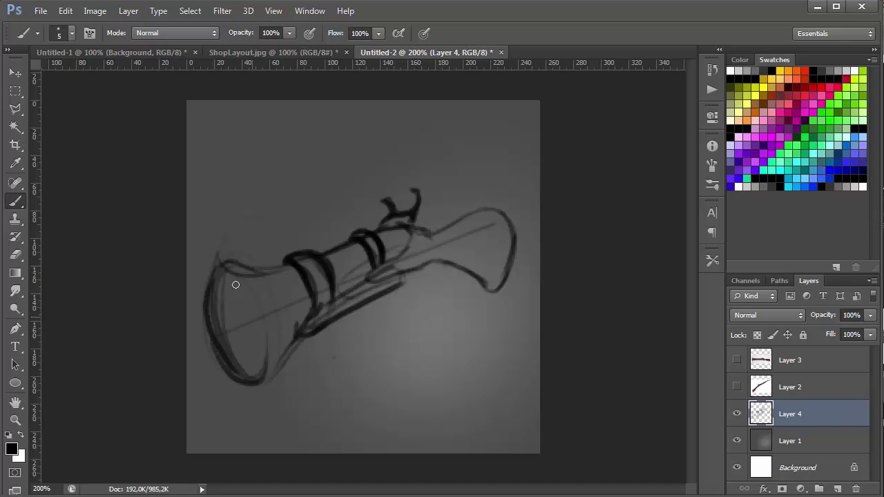
mouse_move(215, 266)
left_mouse_down()
mouse_move(261, 317)
mouse_move(244, 379)
mouse_move(211, 325)
left_mouse_up()
left_click_drag(212, 290, 233, 366)
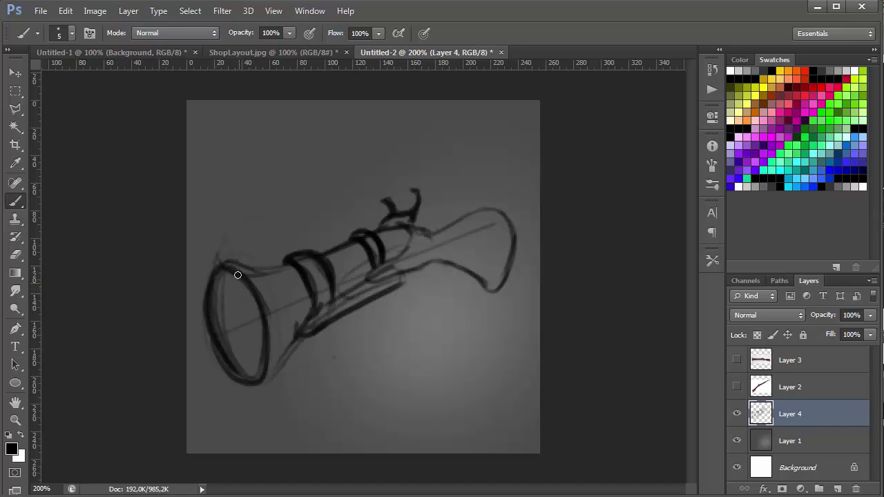
mouse_move(235, 275)
left_mouse_down()
mouse_move(250, 371)
mouse_move(253, 353)
left_mouse_up()
left_click_drag(241, 306, 260, 333)
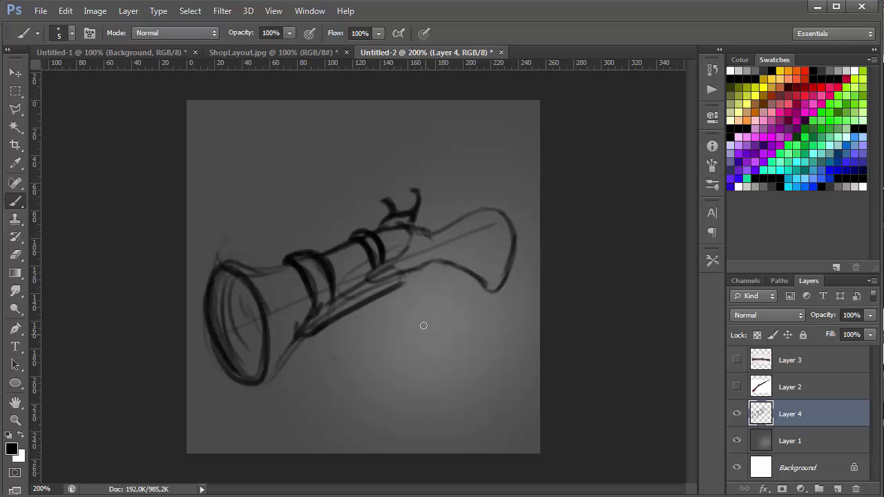
Step: Add light grey highlights on the bell and barrel, enlarging the brush to 17 px
left_click(419, 290, "alt")
mouse_move(260, 290)
left_mouse_down()
mouse_move(274, 341)
mouse_move(288, 280)
mouse_move(301, 286)
mouse_move(323, 270)
left_mouse_up()
left_click_drag(301, 304, 322, 261)
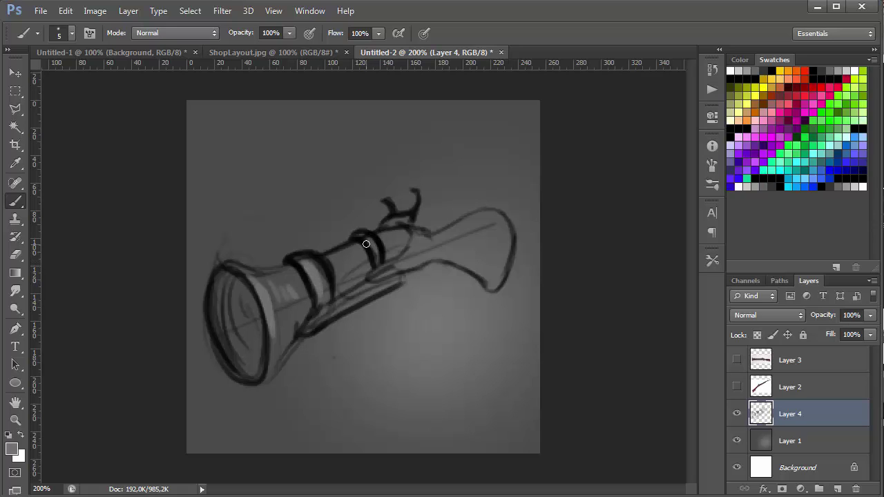
left_click_drag(379, 325, 384, 324)
mouse_move(226, 317)
left_mouse_down()
mouse_move(221, 306)
mouse_move(223, 325)
left_mouse_up()
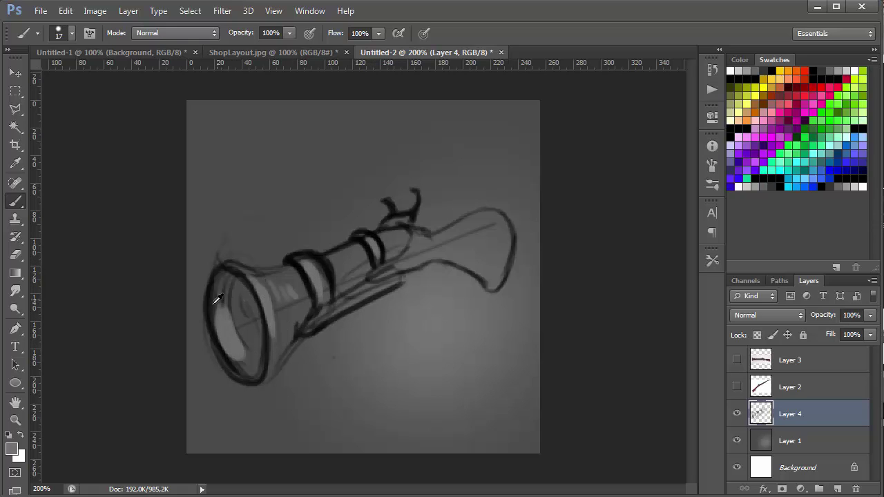
Step: Shade the inside of the bell with near-black tones sampled from the drawing
left_click(215, 301, "alt")
mouse_move(221, 281)
left_mouse_down()
mouse_move(245, 312)
mouse_move(258, 366)
left_mouse_up()
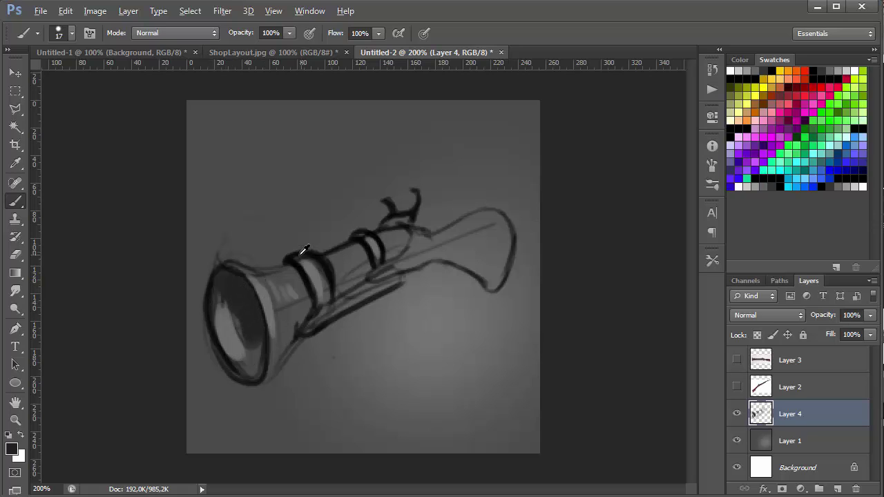
left_click(303, 250, "alt")
mouse_move(233, 292)
left_mouse_down()
mouse_move(250, 316)
mouse_move(233, 272)
mouse_move(231, 291)
left_mouse_up()
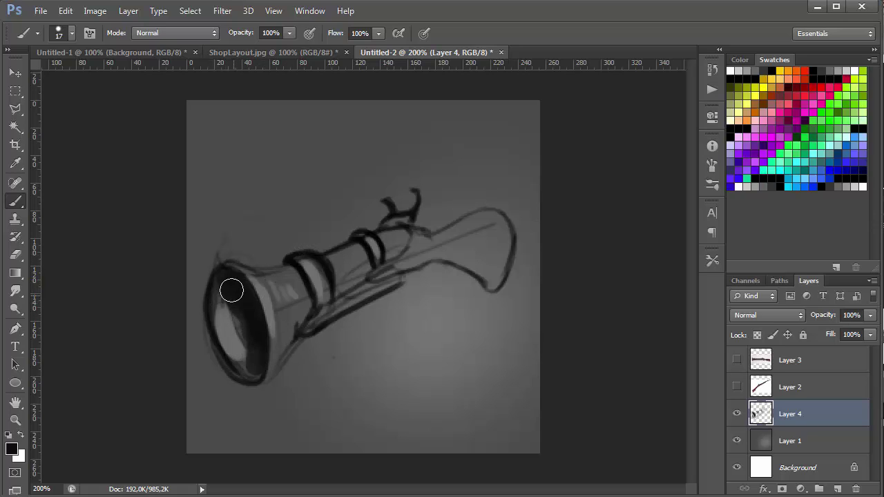
key("ctrl+z")
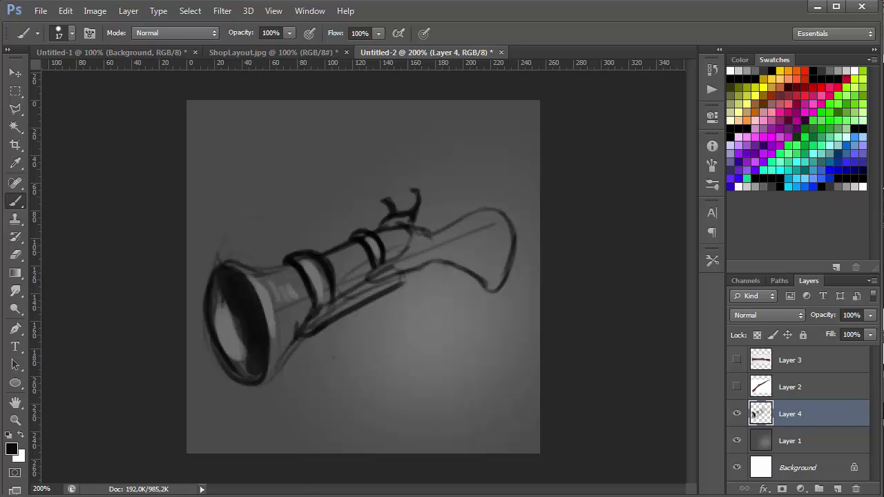
Step: Fill the stock with gold then dark brown paint, and test-move Layer 4
left_click(758, 88)
left_click_drag(417, 233, 382, 276)
left_click(772, 97)
mouse_move(418, 243)
left_mouse_down()
mouse_move(394, 262)
mouse_move(418, 235)
mouse_move(419, 254)
mouse_move(415, 231)
mouse_move(409, 253)
mouse_move(375, 274)
mouse_move(503, 213)
mouse_move(454, 245)
mouse_move(490, 231)
mouse_move(476, 253)
mouse_move(493, 285)
left_mouse_up()
left_click(417, 238, "alt")
left_click(418, 239, "alt")
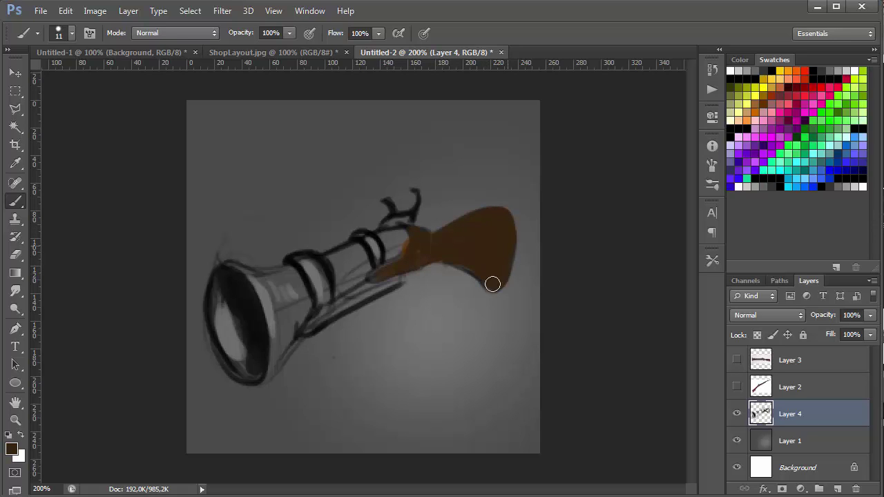
key("v")
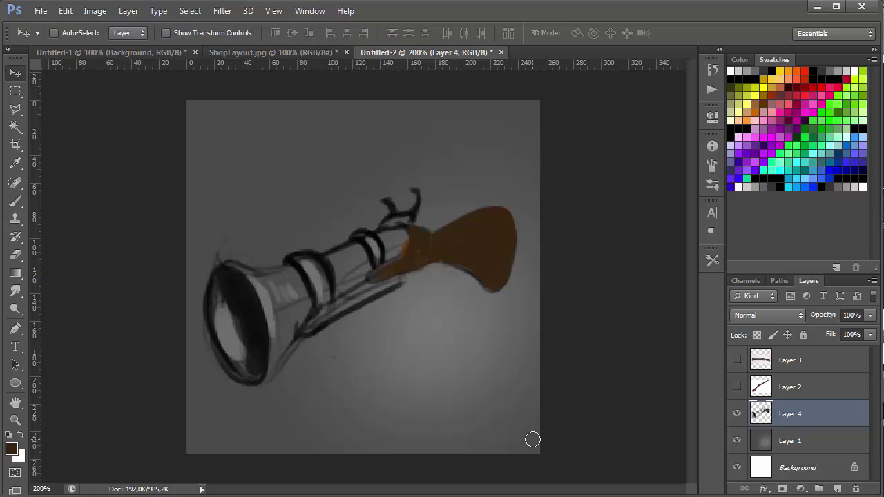
mouse_move(532, 438)
left_mouse_down()
mouse_move(502, 299)
mouse_move(489, 394)
mouse_move(505, 440)
left_mouse_up()
Step: Select the bell with the Polygonal Lasso and rotate it about -3.3°
key("l")
left_click(283, 379)
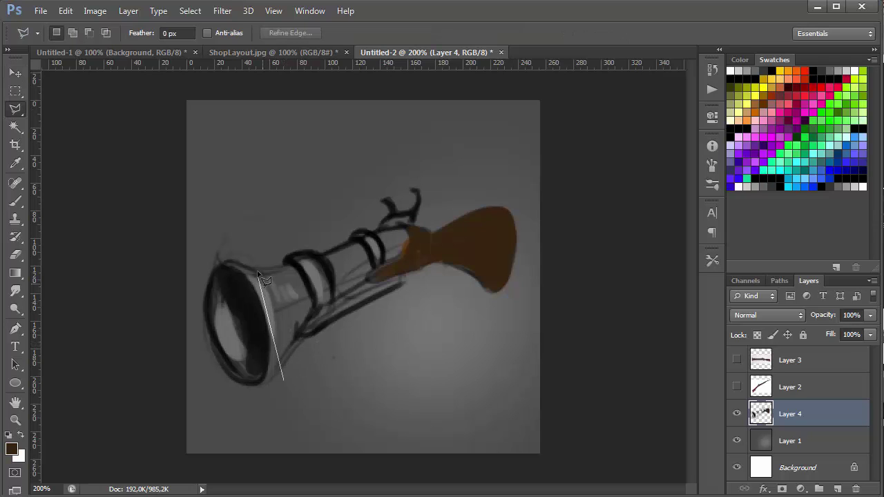
left_click(256, 246)
left_click(205, 238)
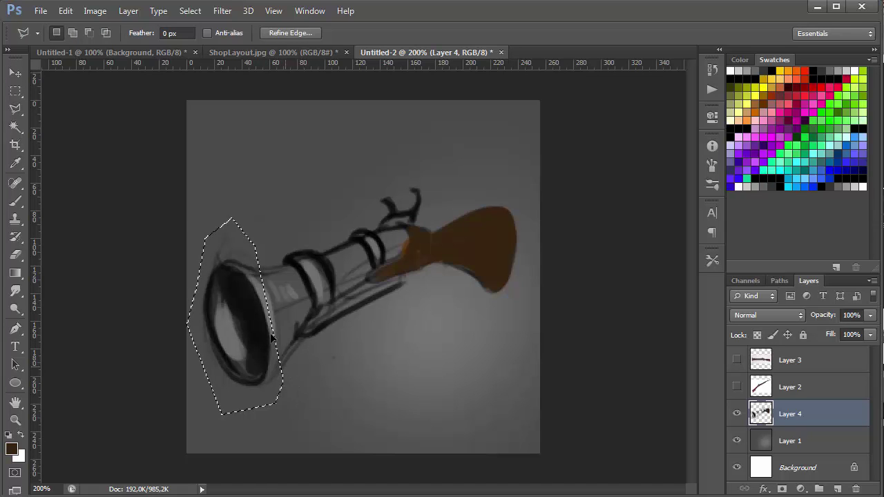
key("ctrl+t")
mouse_move(440, 216)
left_mouse_down()
mouse_move(435, 204)
mouse_move(322, 392)
left_mouse_up()
key("Return")
key("ctrl+d")
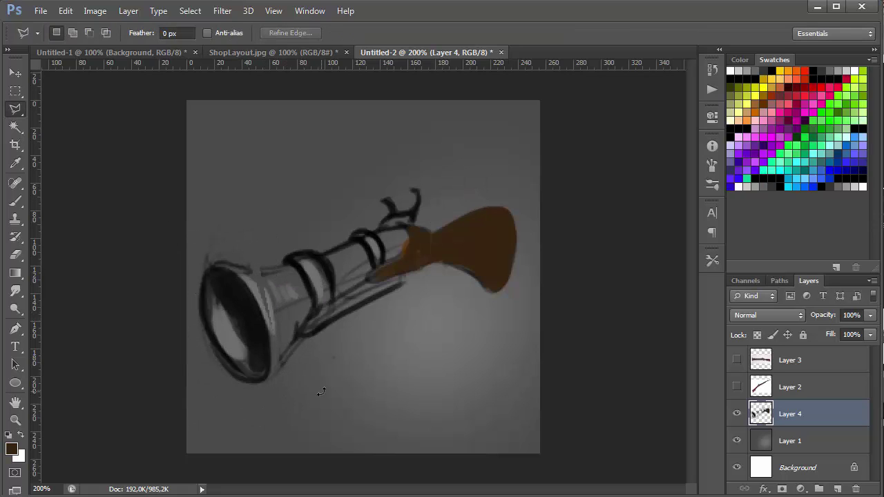
Step: Brighten the bell rim and inner rim with a grey sampled from the drawing
key("b")
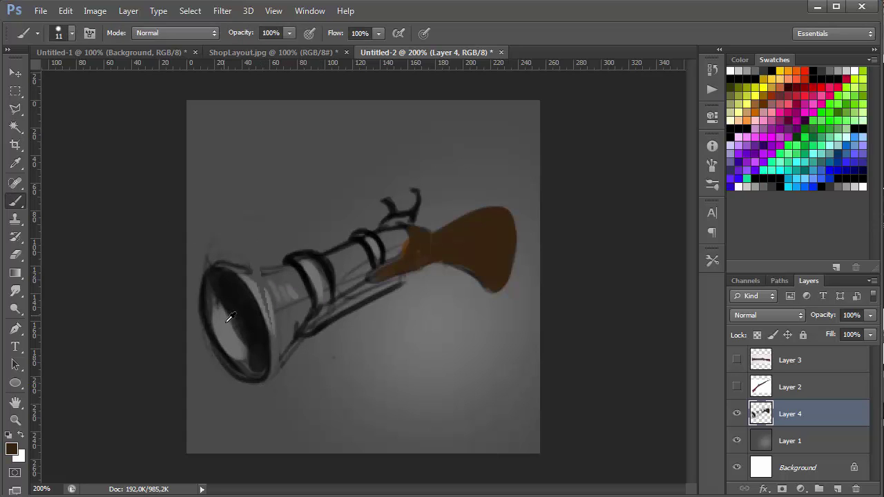
left_click(233, 316, "alt")
left_click_drag(263, 300, 268, 311)
left_click_drag(257, 279, 282, 316)
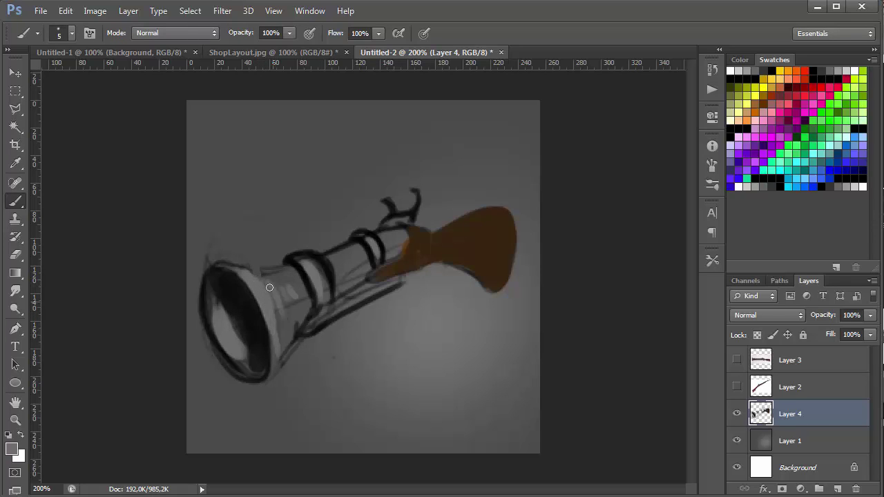
Step: Paint white highlights on the bell rim, the barrel behind the bell, and inside the ring
key("d")
key("x")
left_click_drag(252, 286, 269, 319)
left_click_drag(217, 340, 235, 370)
left_click_drag(207, 324, 238, 366)
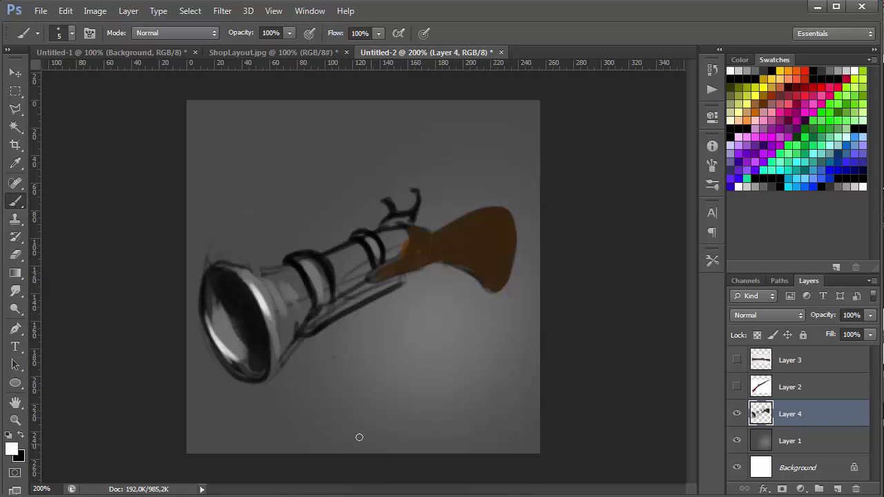
left_click_drag(307, 268, 319, 287)
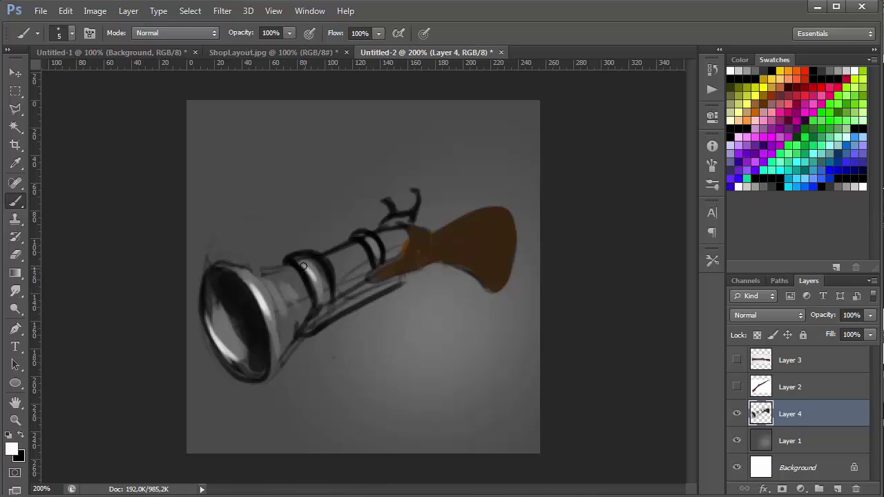
left_click_drag(362, 238, 379, 261)
Step: Sample greys from the barrel, set the brush to 10 then 8 px, and brighten the bell
left_click(362, 240, "alt")
left_click(370, 241, "alt")
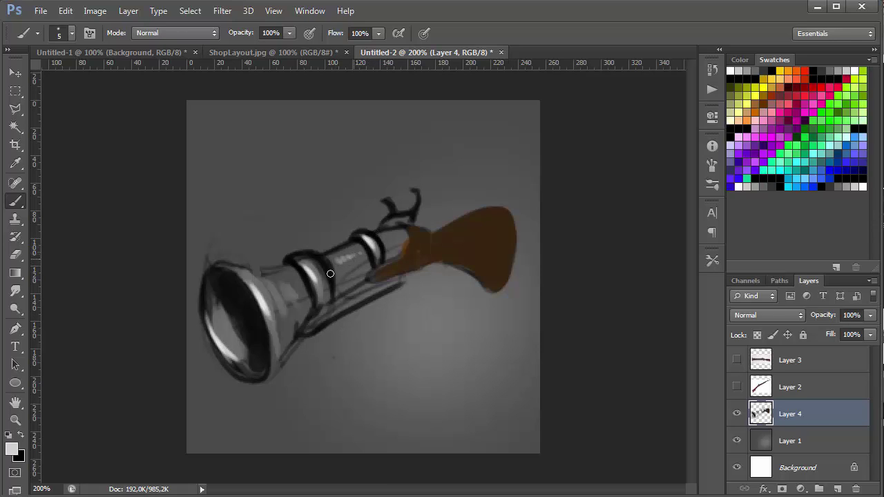
left_click(282, 299, "alt")
right_click(322, 263, "alt")
right_click(342, 261, "alt")
left_click(342, 263, "alt")
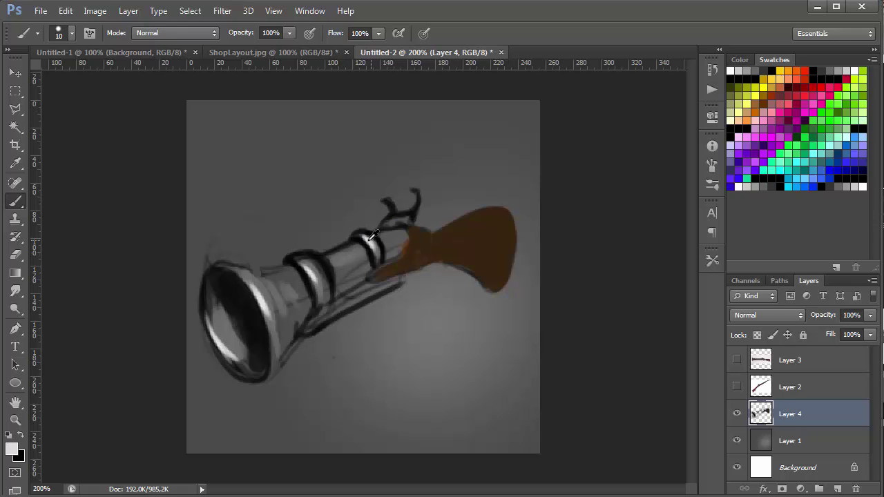
right_click(342, 264, "alt")
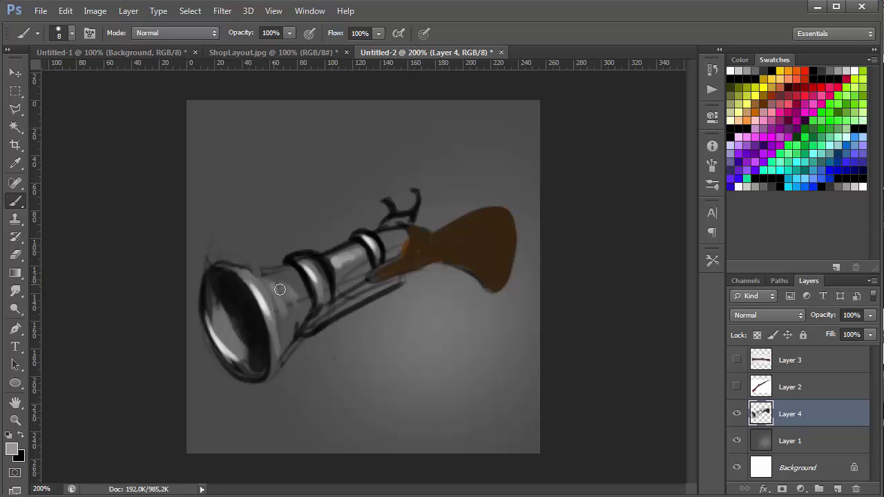
mouse_move(275, 290)
left_mouse_down()
mouse_move(291, 278)
mouse_move(271, 286)
left_mouse_up()
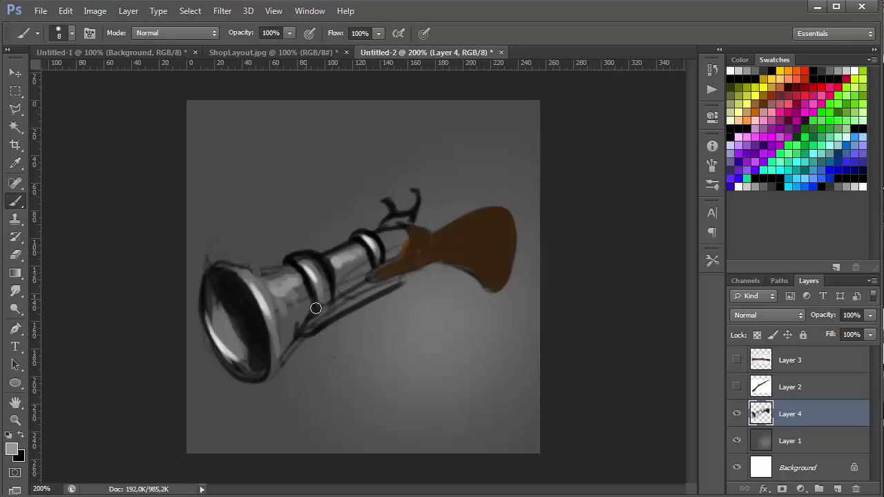
Step: Darken the barrel near the stock and bell neck, and run brown along the barrel's underside
left_click(415, 204, "alt")
right_click(385, 261, "alt")
left_click_drag(394, 270, 377, 275)
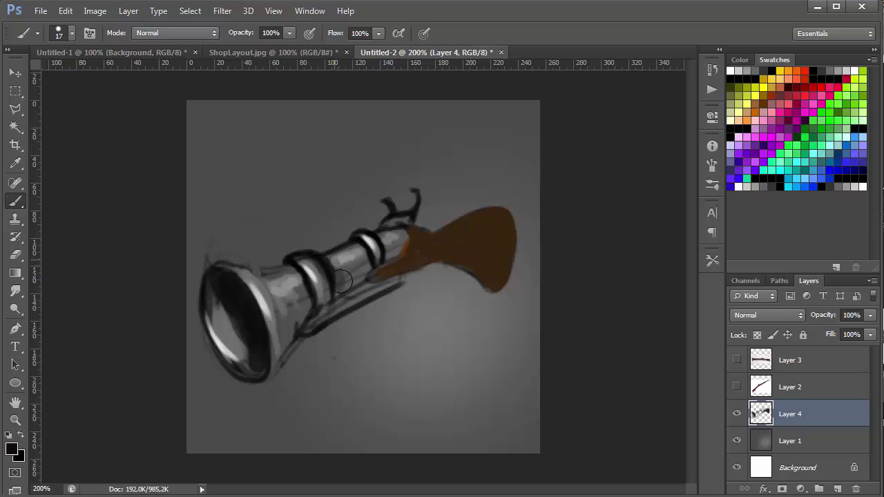
left_click_drag(395, 231, 387, 261)
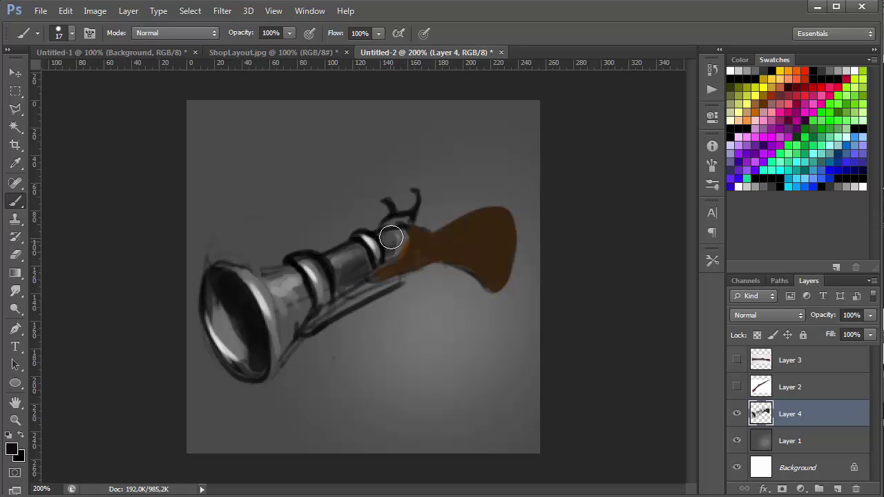
mouse_move(243, 270)
left_mouse_down()
mouse_move(280, 361)
mouse_move(290, 304)
mouse_move(276, 290)
mouse_move(293, 288)
mouse_move(280, 279)
mouse_move(316, 300)
mouse_move(306, 263)
left_mouse_up()
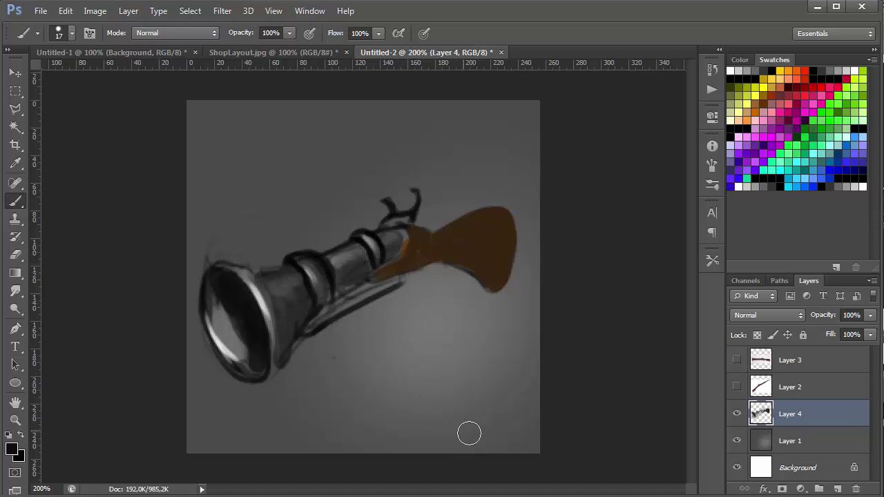
left_click(417, 257, "alt")
mouse_move(324, 305)
left_mouse_down()
mouse_move(304, 336)
mouse_move(384, 278)
left_mouse_up()
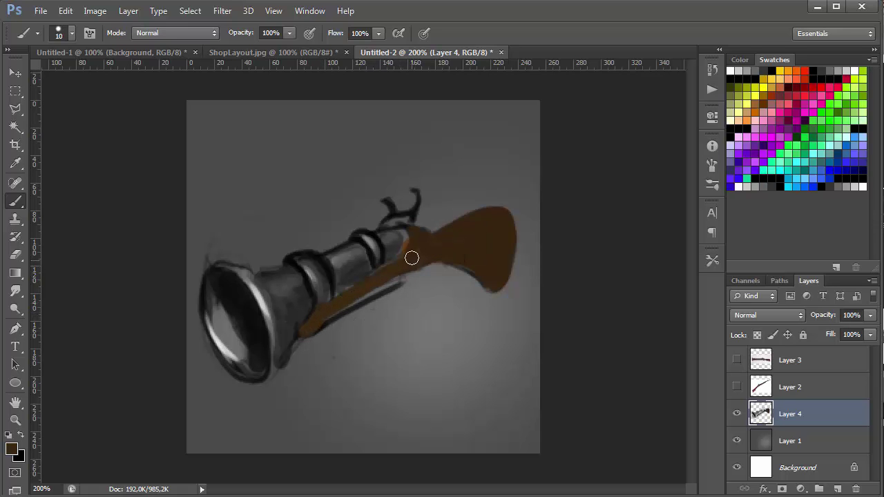
Step: Erase the dark line under the stock with a small hard eraser tip
key("e")
right_click(366, 255)
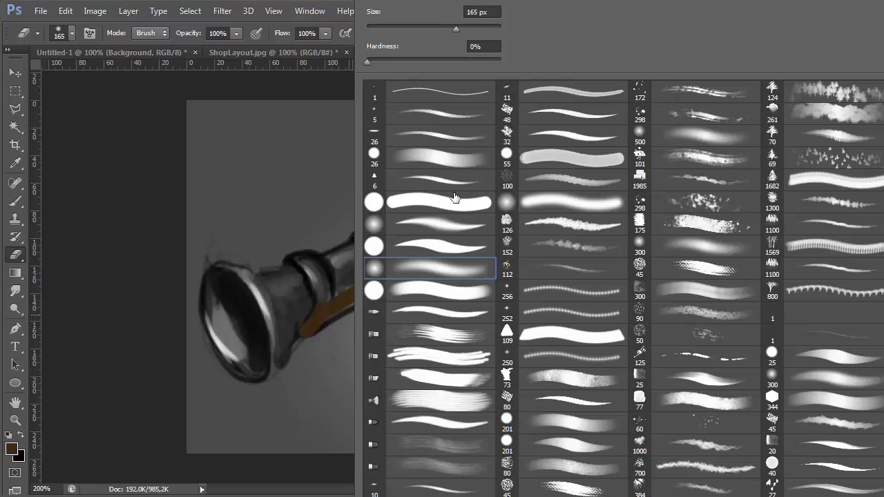
left_click(406, 112)
key("Return")
left_click_drag(306, 346, 415, 283)
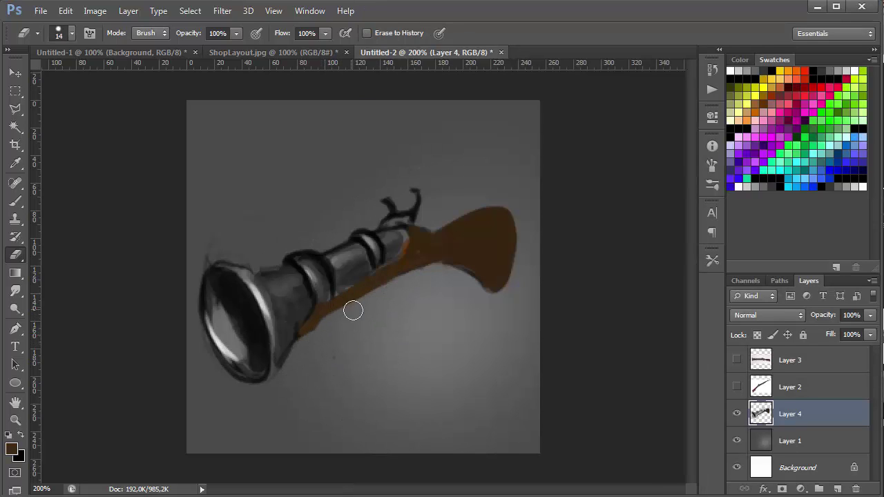
Step: Draw a black trigger below the stock
key("b")
left_click(371, 237, "alt")
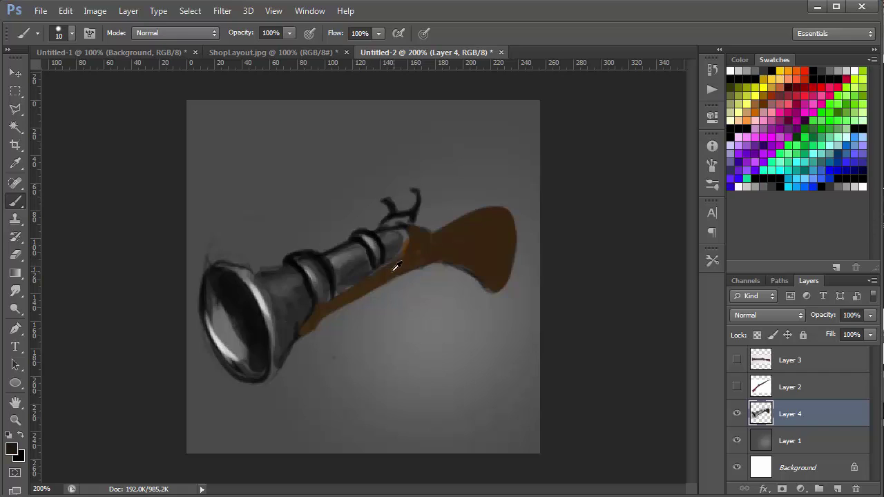
mouse_move(396, 279)
left_mouse_down()
mouse_move(425, 288)
mouse_move(427, 276)
left_mouse_up()
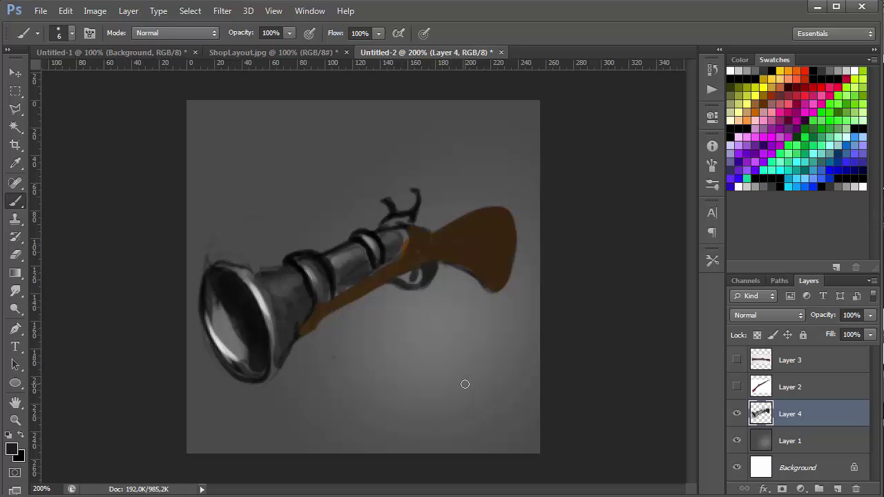
Step: Zoom in to 300%, darken the barrel ring's top outline and add a faint highlight
key("ctrl+minus")
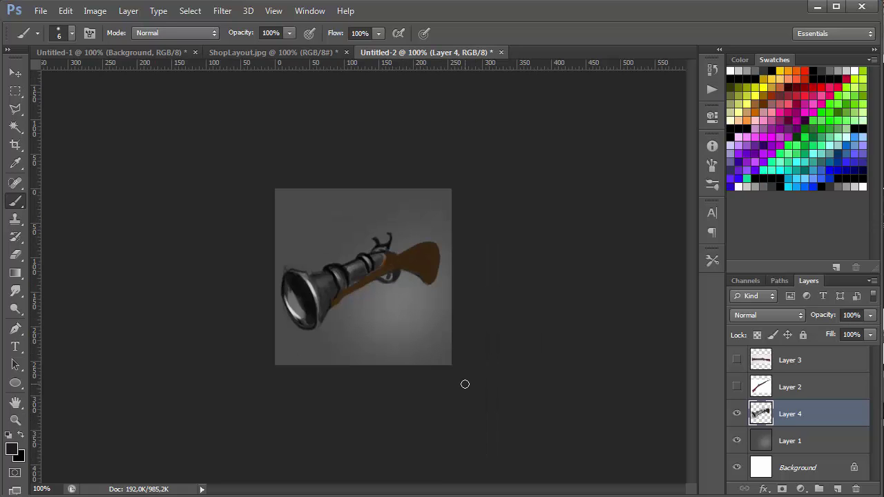
key("ctrl+minus")
key("ctrl+minus")
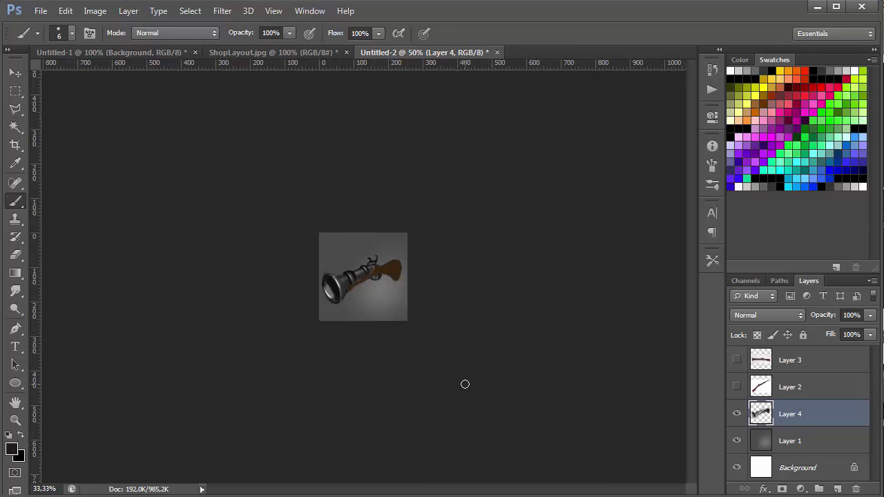
key("ctrl+minus")
key("ctrl+plus")
key("ctrl+plus")
key("ctrl+plus")
key("ctrl+plus")
key("ctrl+plus")
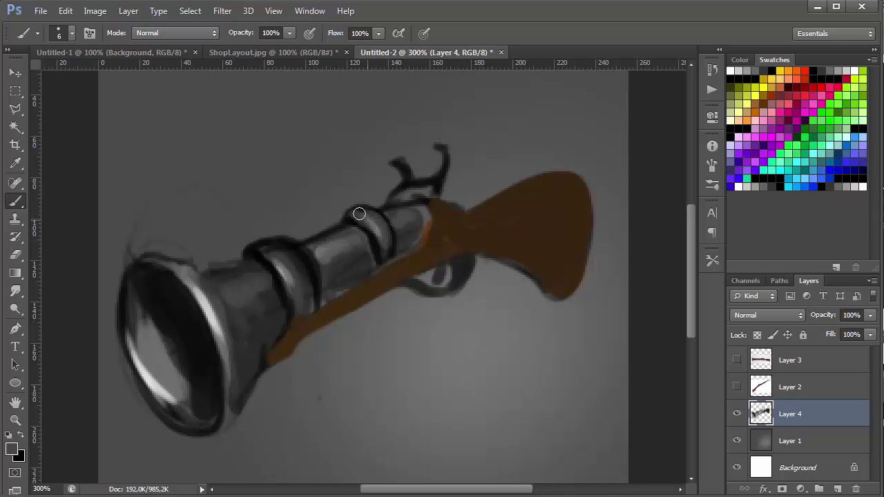
left_click_drag(359, 215, 377, 218)
mouse_move(306, 286)
left_mouse_down()
mouse_move(274, 239)
mouse_move(299, 253)
mouse_move(257, 249)
mouse_move(243, 262)
left_mouse_up()
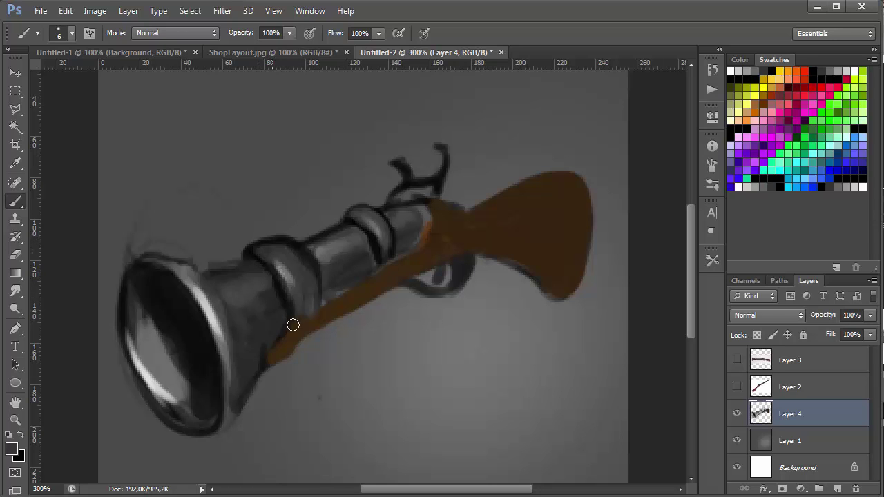
Step: Paint light grey highlights behind the bell and along its bottom and left edges
left_click(274, 264, "alt")
left_click(207, 299, "alt")
mouse_move(207, 284)
left_mouse_down()
mouse_move(230, 300)
mouse_move(239, 290)
mouse_move(266, 299)
mouse_move(245, 375)
left_mouse_up()
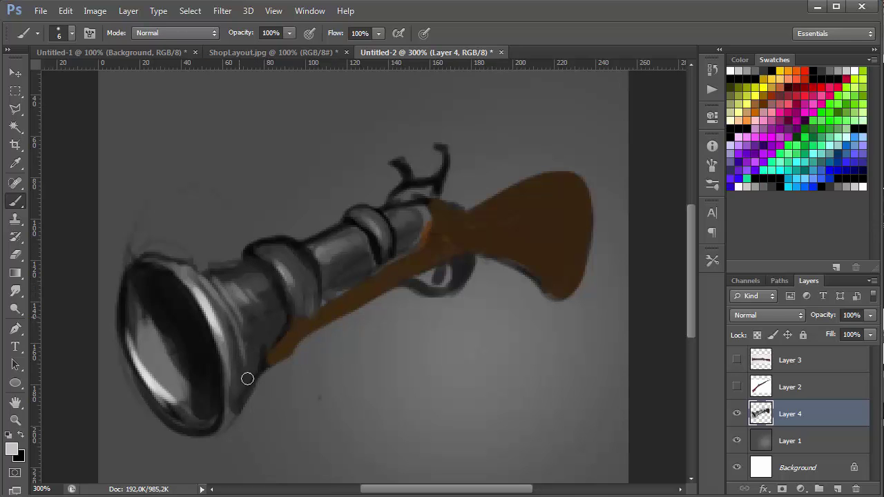
mouse_move(176, 429)
left_mouse_down()
mouse_move(227, 423)
mouse_move(264, 357)
left_mouse_up()
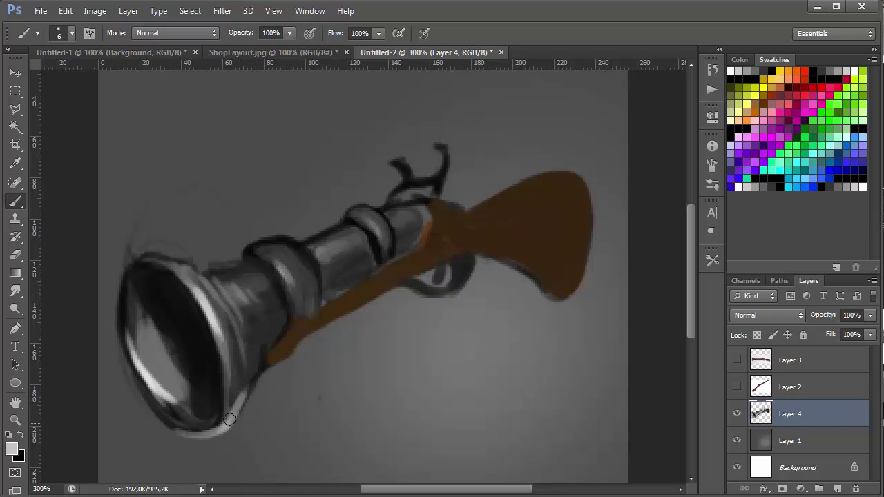
left_click_drag(229, 420, 271, 355)
mouse_move(119, 329)
left_mouse_down()
mouse_move(120, 288)
mouse_move(181, 257)
mouse_move(268, 262)
left_mouse_up()
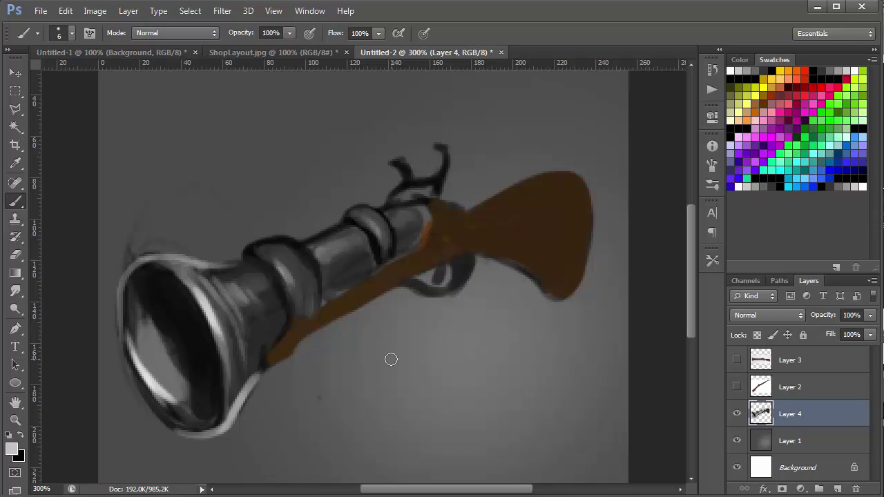
Step: Extend the brown stock near the lock and highlight the barrel ring and hammer tip in light grey
left_click(443, 214, "alt")
mouse_move(419, 246)
left_mouse_down()
mouse_move(312, 322)
mouse_move(563, 172)
mouse_move(510, 219)
left_mouse_up()
left_click(246, 394, "alt")
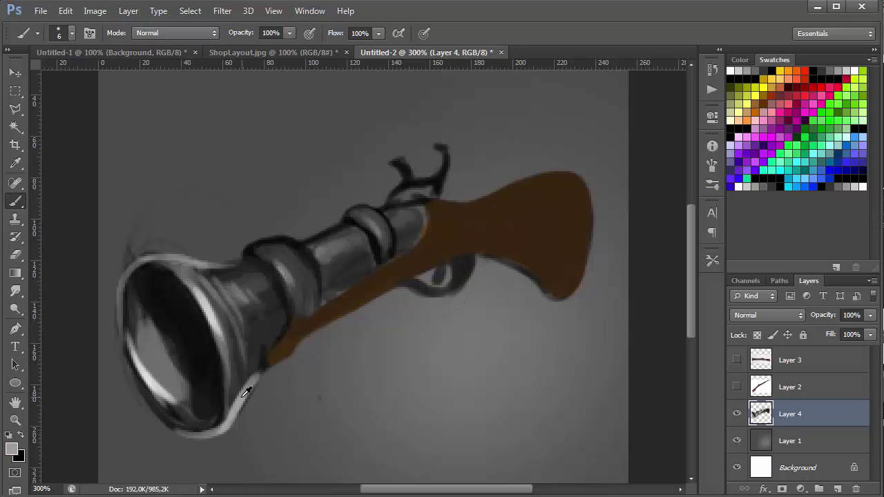
right_click(246, 393, "alt")
right_click(260, 377, "alt")
mouse_move(245, 251)
left_mouse_down()
mouse_move(381, 205)
mouse_move(403, 181)
left_mouse_up()
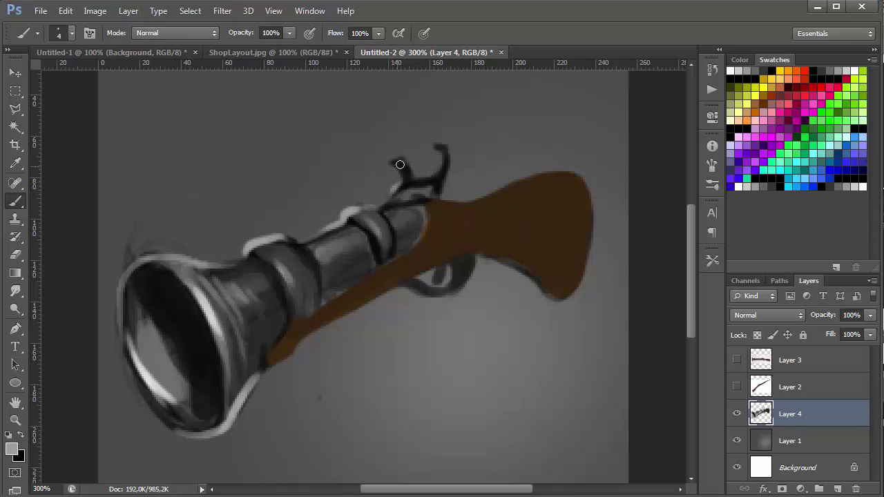
left_click_drag(438, 144, 440, 155)
left_click_drag(412, 180, 434, 177)
Step: Add white highlights on the bell's upper rim, collar, barrel top and hammer base
key("d")
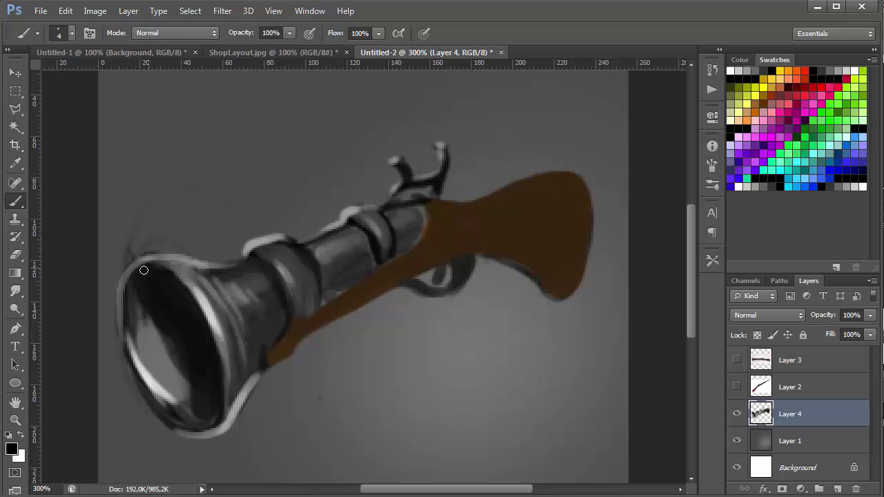
key("x")
left_click_drag(125, 276, 151, 255)
left_click_drag(249, 247, 260, 241)
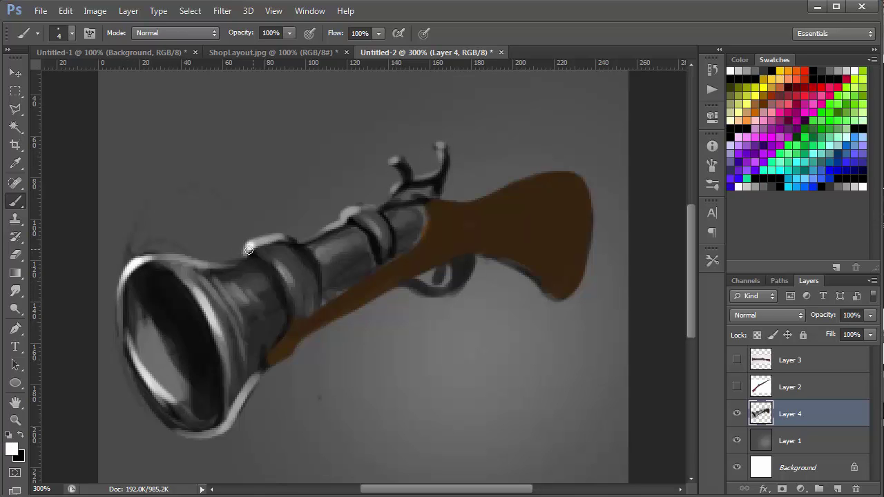
left_click_drag(348, 214, 359, 207)
left_click_drag(300, 239, 396, 183)
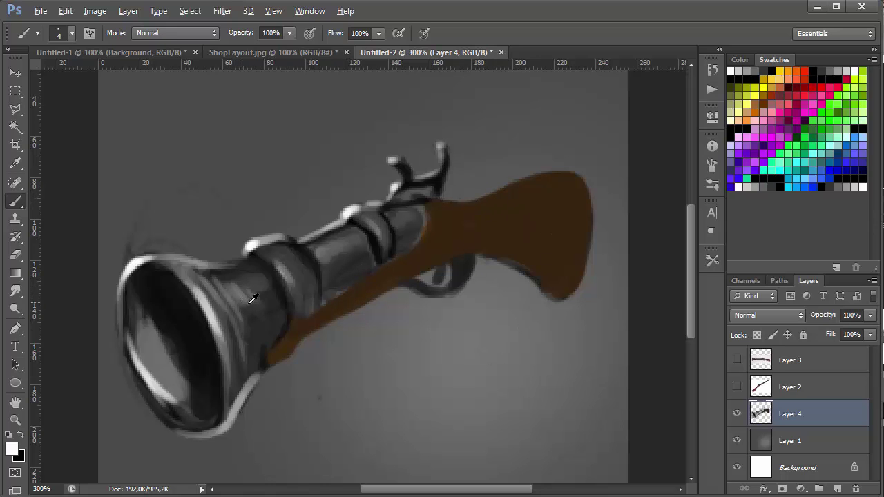
Step: Sample the stock's brown, choose a lighter brown, and highlight the stock's top edge
left_click(506, 221, "alt")
left_click(17, 450)
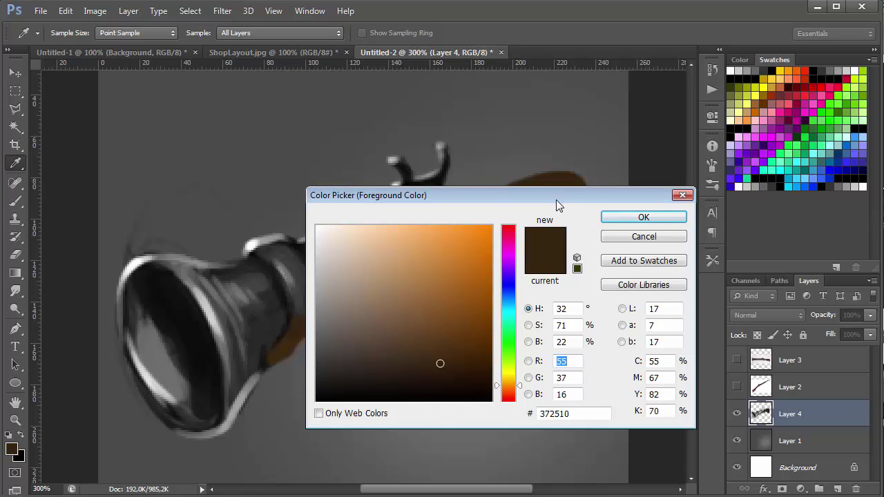
left_click_drag(558, 202, 805, 119)
left_click(626, 231)
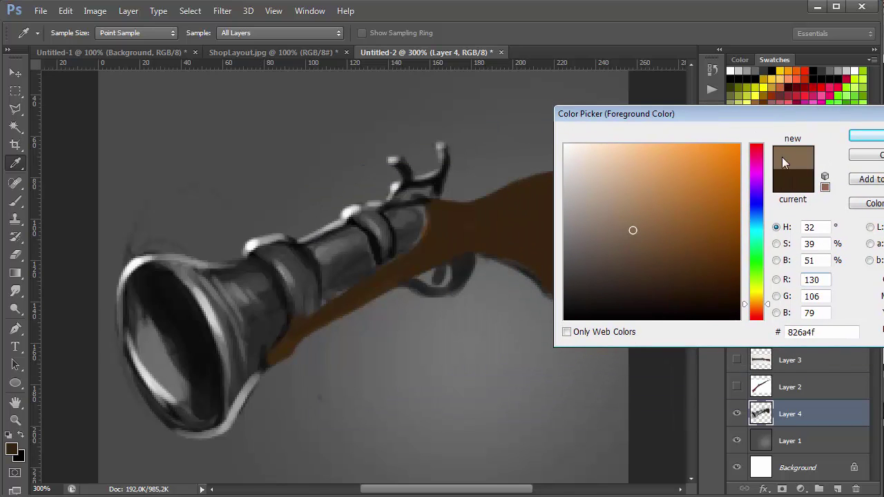
left_click(867, 136)
mouse_move(479, 199)
left_mouse_down()
mouse_move(525, 177)
mouse_move(574, 176)
left_mouse_up()
Step: Add a faint near-white highlight, then paint light brown along the top with a larger soft round brush
left_click(347, 207, "alt")
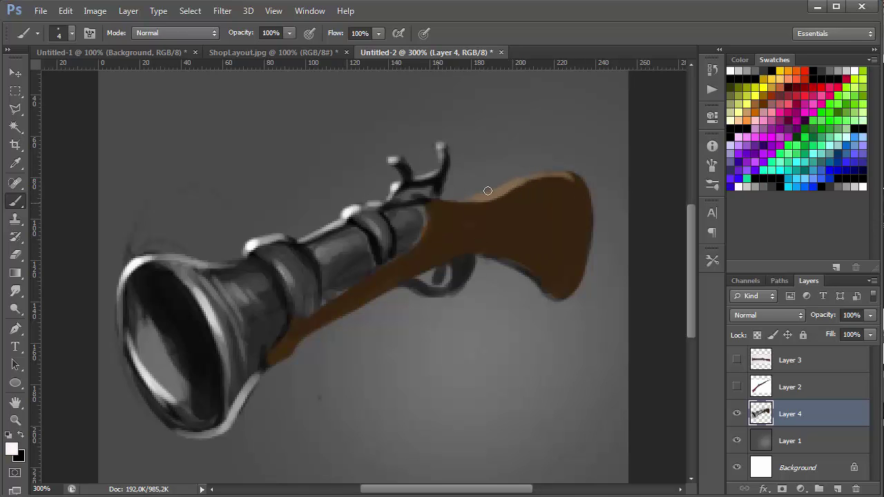
left_click_drag(498, 194, 565, 171)
left_click(528, 171, "alt")
right_click(529, 171)
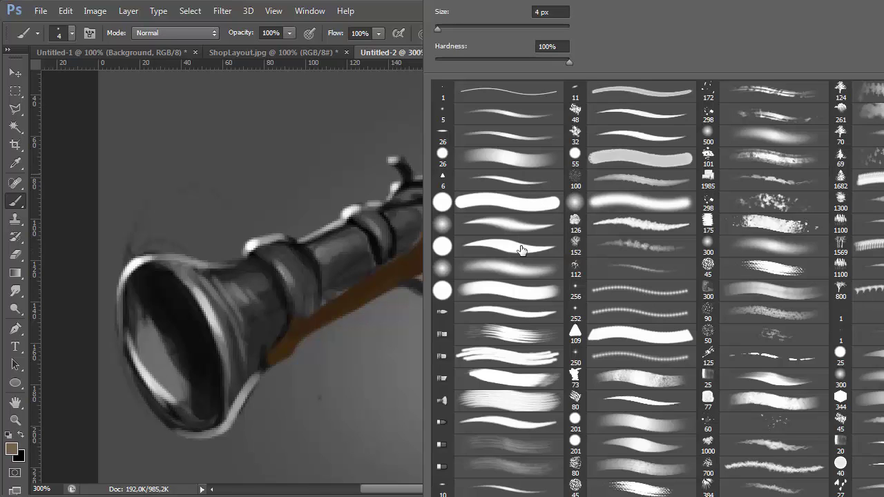
left_click(515, 271)
left_click(403, 268)
left_click_drag(470, 203, 523, 187)
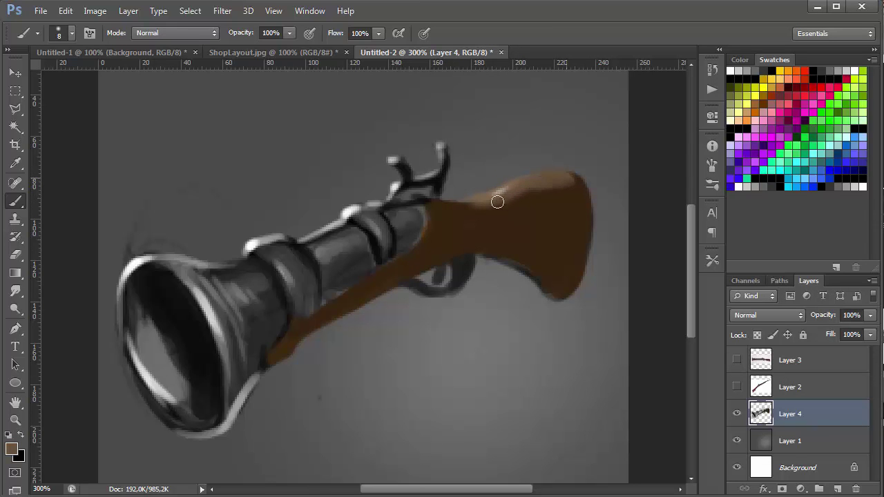
Step: Tone down the upper edge with dark brown, then add a lighter brown highlight at 17 px
left_click(468, 209, "alt")
left_click_drag(469, 210, 573, 185)
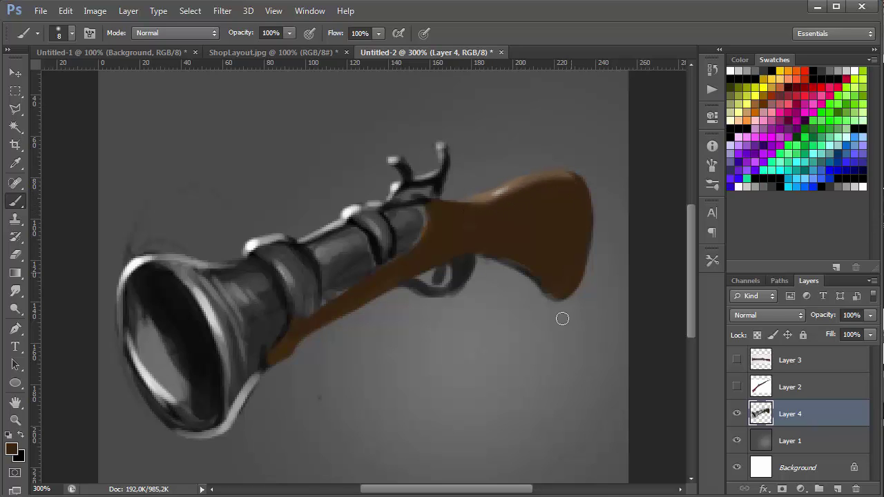
left_click_drag(532, 231, 543, 241)
left_click(518, 181, "alt")
mouse_move(494, 224)
left_mouse_down()
mouse_move(520, 238)
mouse_move(555, 225)
mouse_move(499, 241)
mouse_move(560, 213)
mouse_move(564, 229)
left_mouse_up()
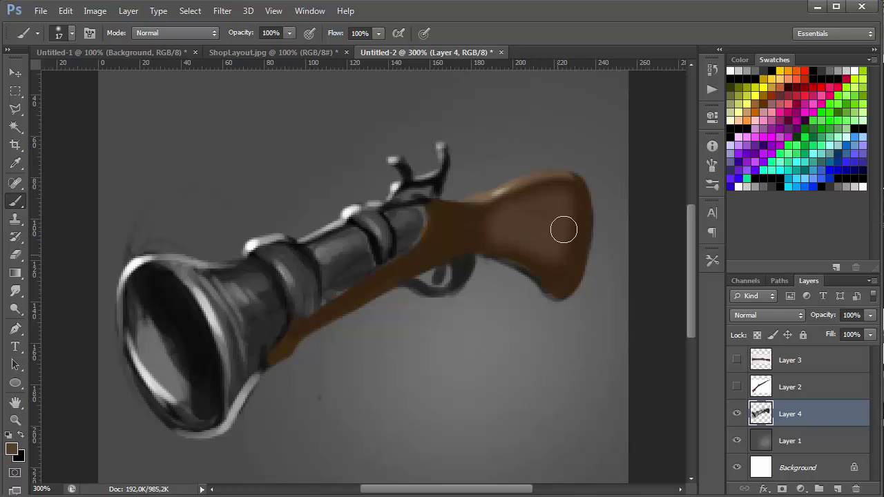
Step: Darken the butt, add light brown on the upper butt, and make a faint 6 px stroke below
left_click(472, 224, "alt")
mouse_move(503, 245)
left_mouse_down()
mouse_move(560, 198)
mouse_move(559, 215)
left_mouse_up()
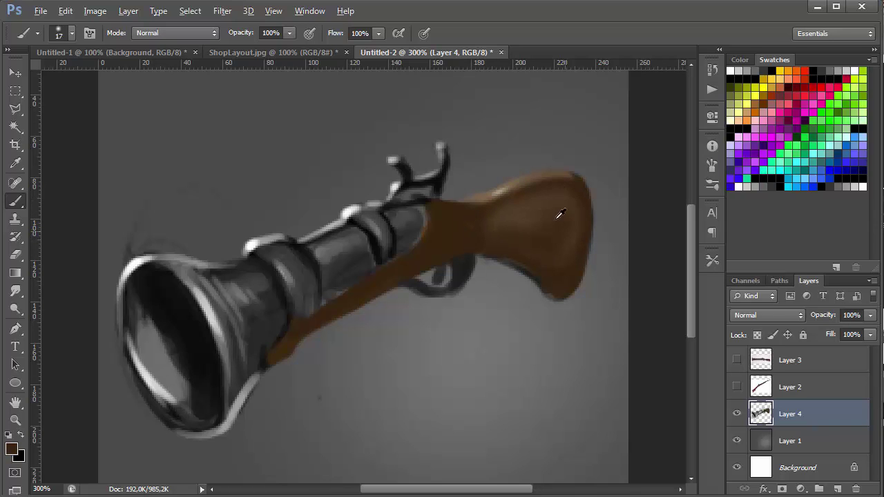
left_click(514, 203, "alt")
left_click_drag(504, 227, 553, 206)
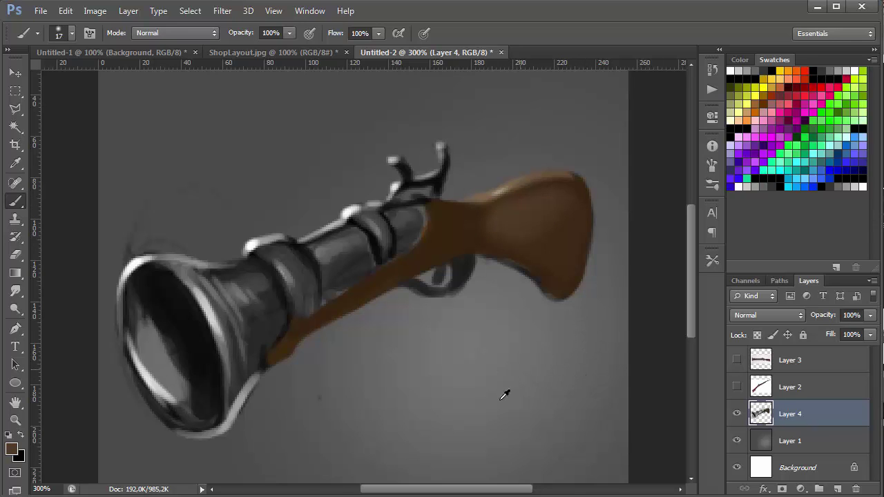
left_click_drag(552, 225, 543, 247)
right_click(468, 241, "alt")
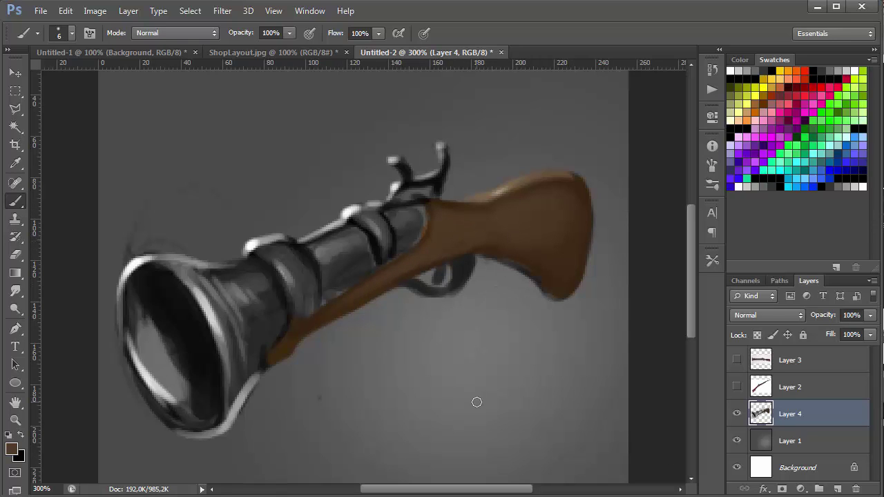
left_click_drag(453, 254, 493, 244)
Step: Set the foreground colour to the lighter brown 9e7e59
left_click(14, 451)
left_click(450, 223)
left_click_drag(583, 170, 565, 145)
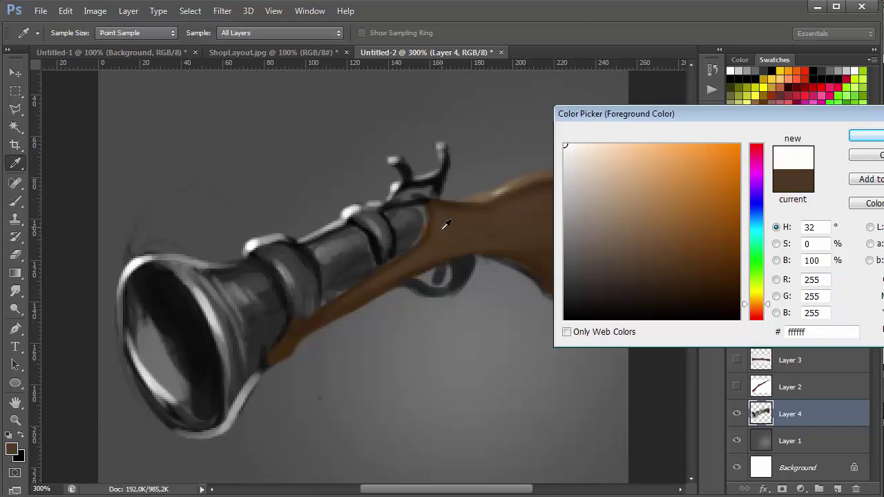
left_click(446, 225)
left_click(645, 211)
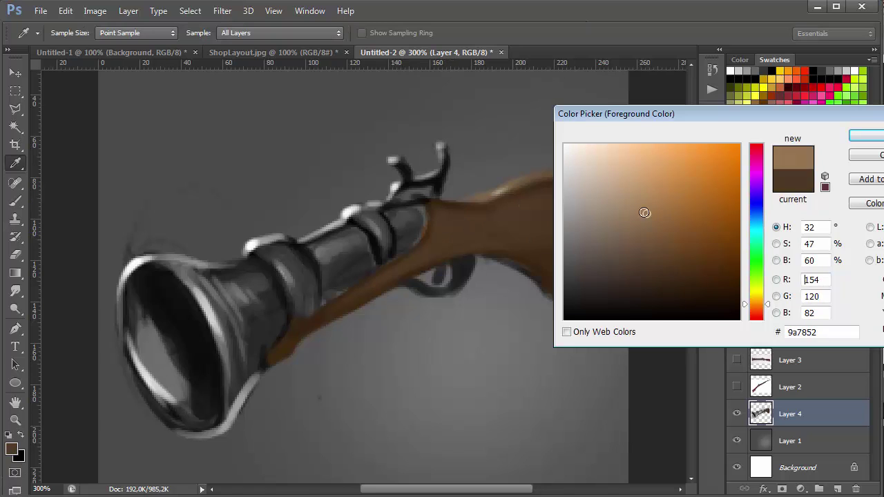
left_click(869, 138)
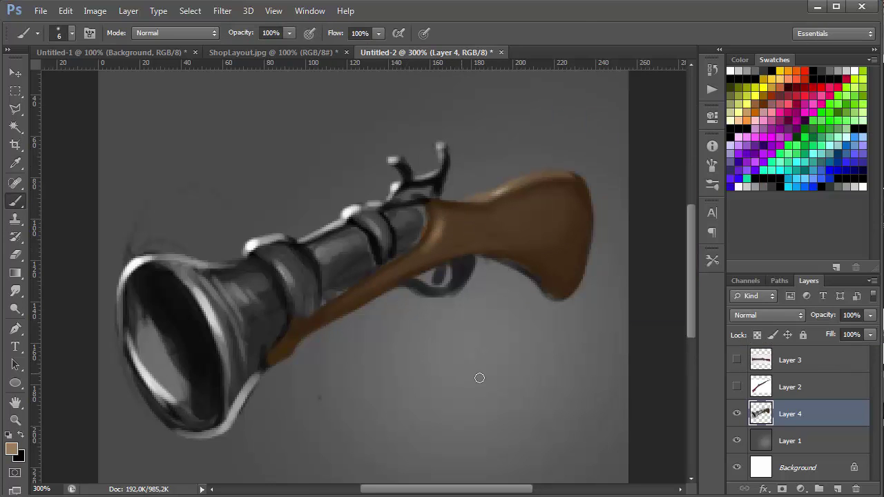
Step: Change the foreground to lighter tan #836747 and use a 2 px Brush for the highlight
left_click(12, 451)
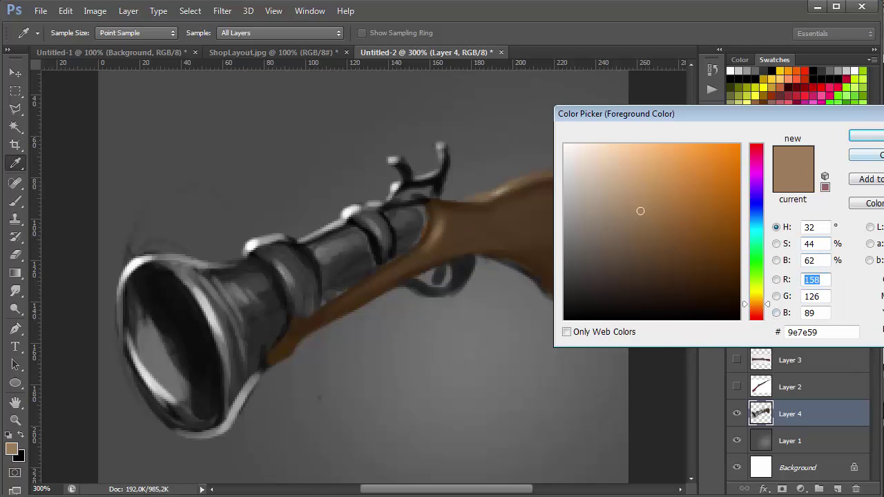
left_click(503, 219)
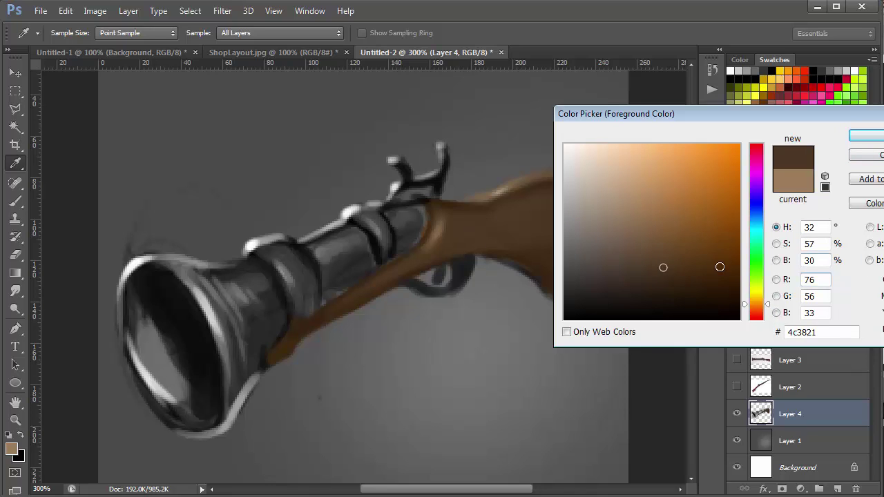
left_click(438, 232)
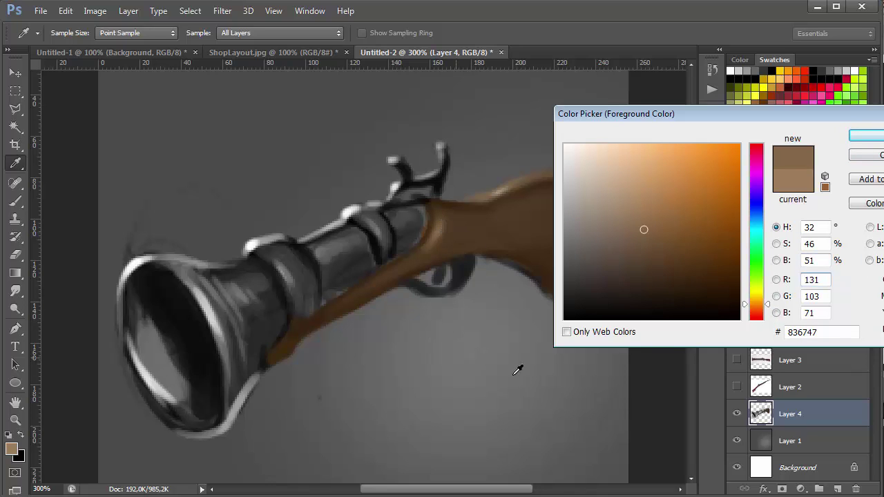
left_click(627, 179)
left_click(867, 135)
key("b")
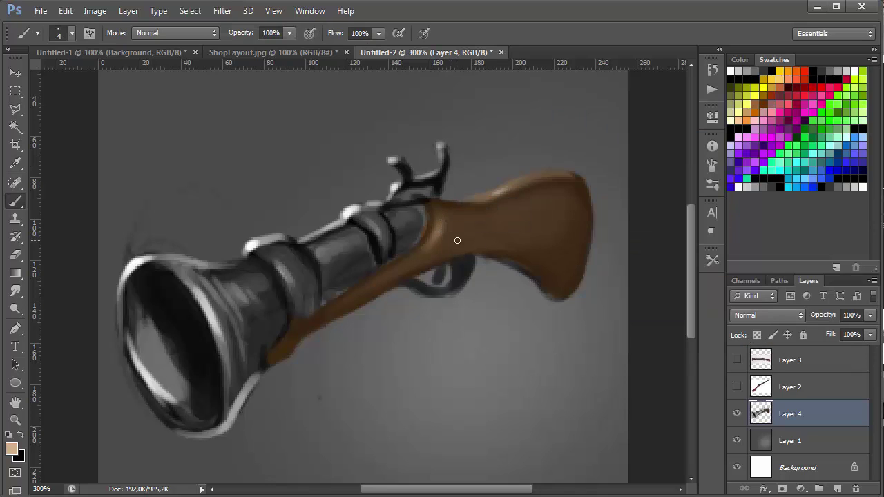
key("F5")
key("F5")
Step: Sample barrel greys and paint light grey between the rings at 5 px, softening the ring edge
left_click(420, 222, "alt")
right_click(422, 226, "alt")
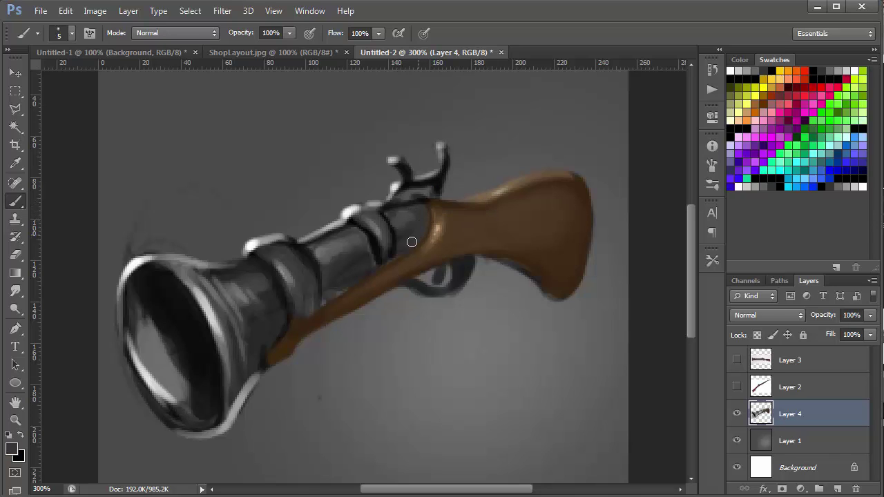
left_click(403, 213, "alt")
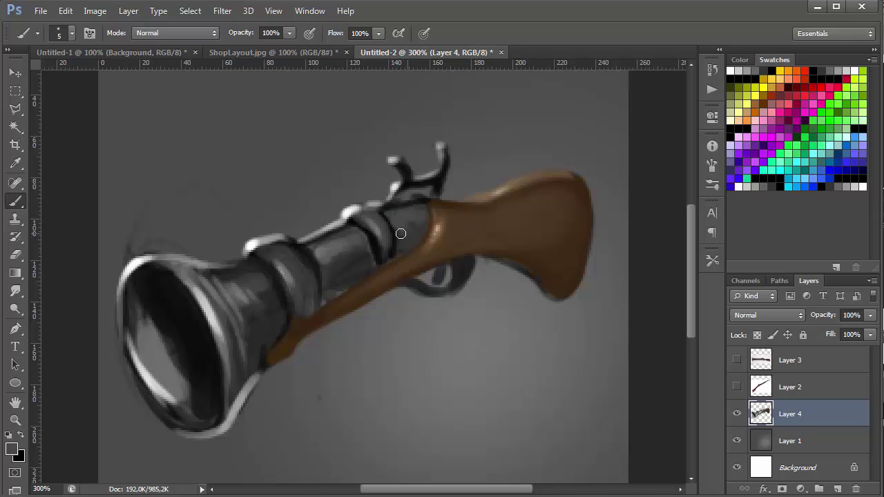
left_click(371, 251, "alt")
left_click(377, 248, "alt")
left_click(339, 296, "alt")
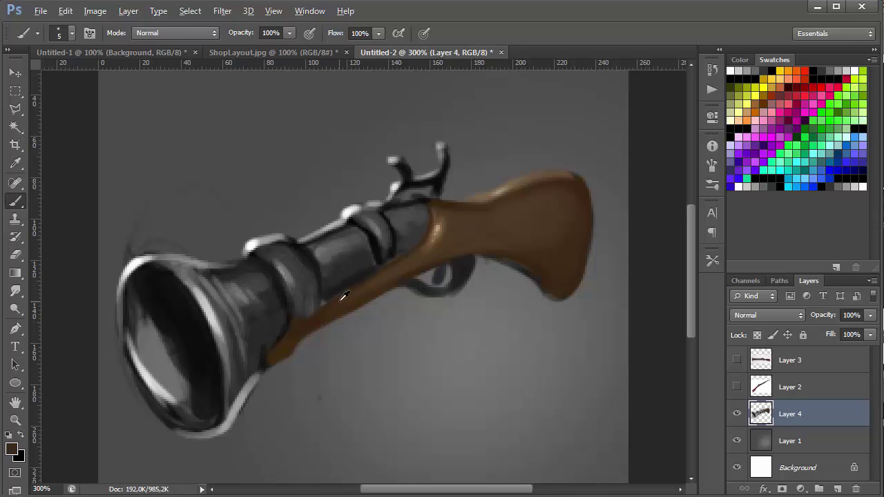
left_click(362, 275, "alt")
left_click(344, 254, "alt")
left_click(316, 247, "alt")
left_click_drag(315, 246, 364, 233)
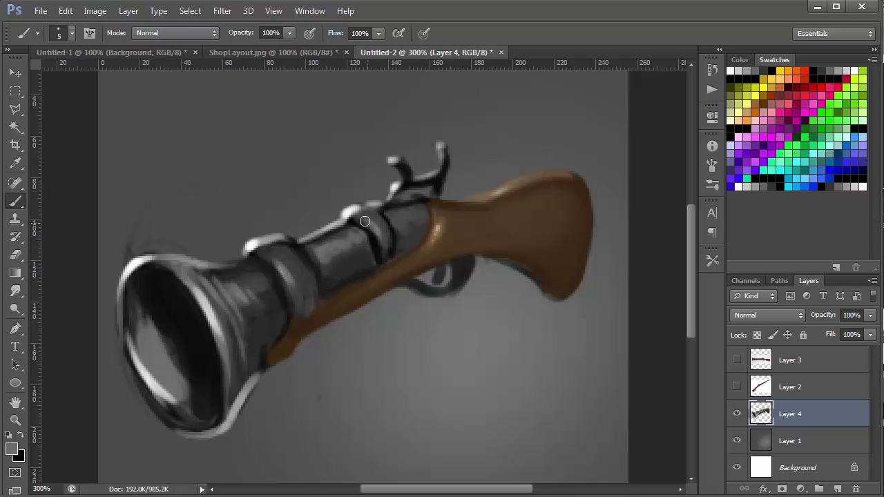
left_click_drag(355, 217, 378, 255)
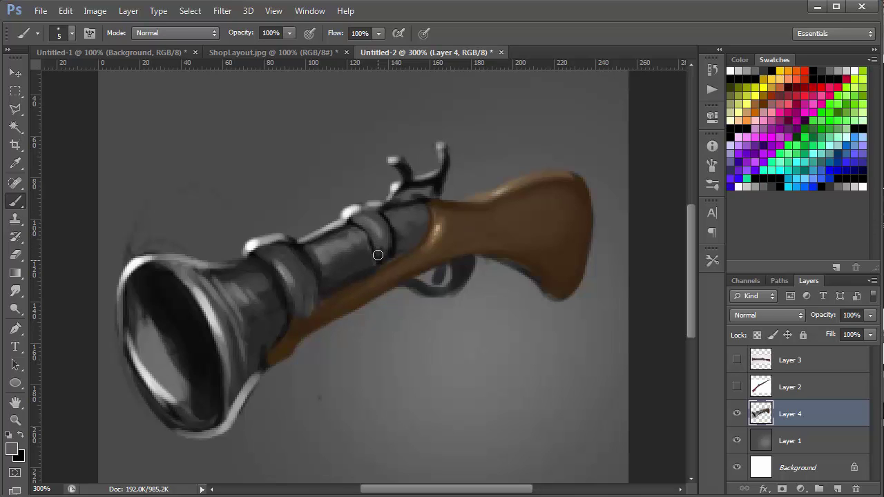
Step: Redraw the ring's near-black edge and smooth the bell throat with darker and lighter greys
left_click(355, 223, "alt")
left_click(353, 222, "alt")
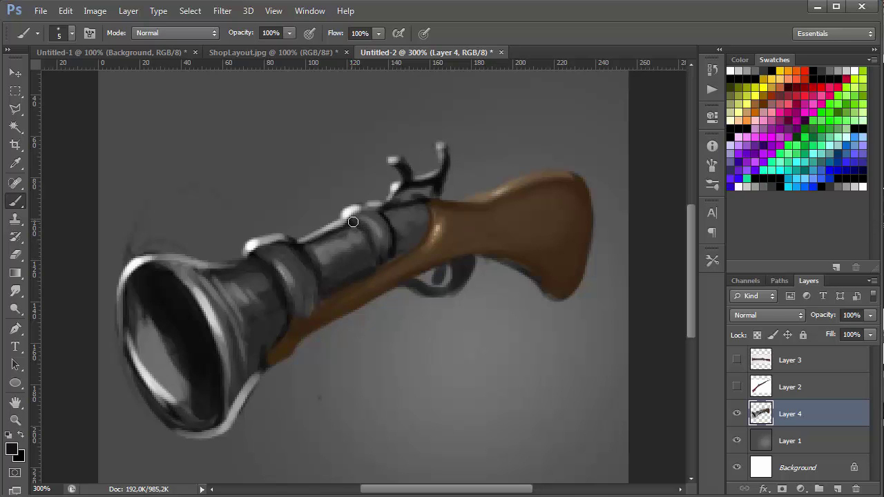
left_click_drag(353, 221, 372, 257)
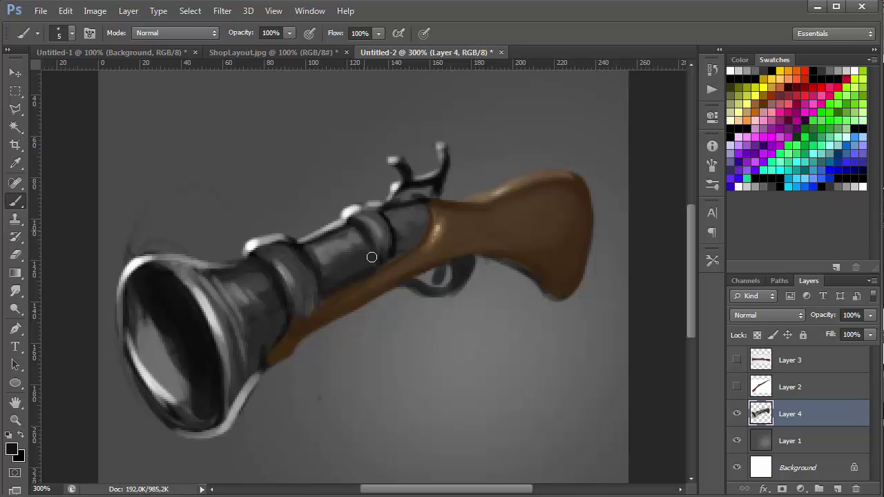
left_click(254, 273, "alt")
mouse_move(223, 276)
left_mouse_down()
mouse_move(251, 276)
mouse_move(250, 308)
mouse_move(265, 269)
mouse_move(272, 339)
left_mouse_up()
left_click(253, 294, "alt")
left_click(268, 246, "alt")
left_click(263, 271, "alt")
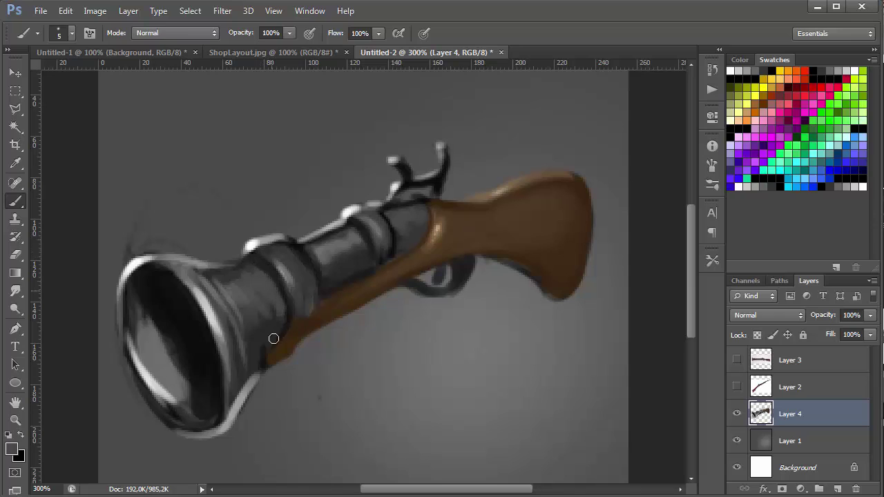
Step: Darken the bell-stock join and paint brown along the stock's lower edge to the trigger
left_click(279, 317, "alt")
left_click_drag(273, 332, 257, 375)
left_click(517, 181, "alt")
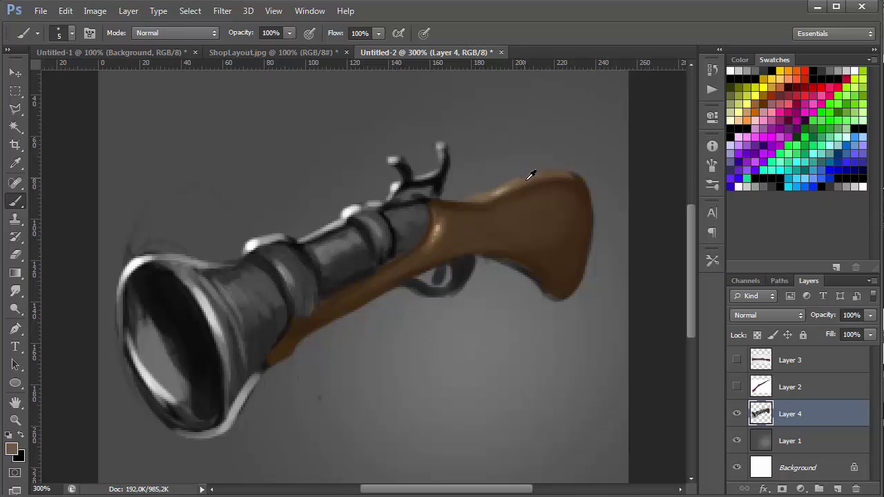
left_click_drag(292, 348, 268, 367)
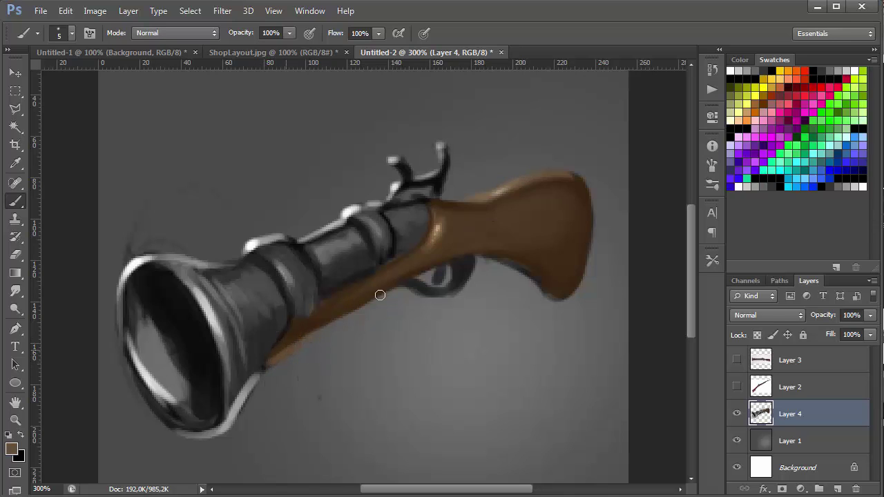
left_click_drag(387, 293, 317, 338)
mouse_move(407, 280)
left_mouse_down()
mouse_move(321, 325)
mouse_move(348, 304)
left_mouse_up()
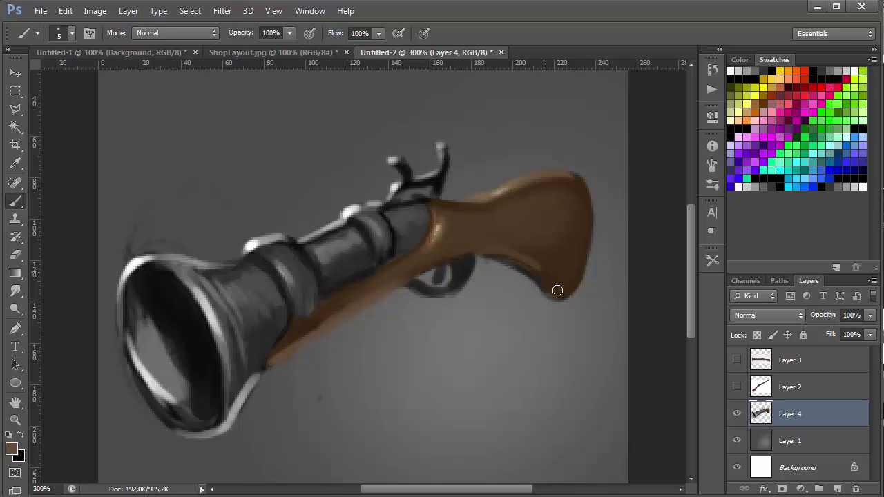
mouse_move(480, 256)
left_mouse_down()
mouse_move(535, 278)
mouse_move(488, 251)
mouse_move(572, 297)
left_mouse_up()
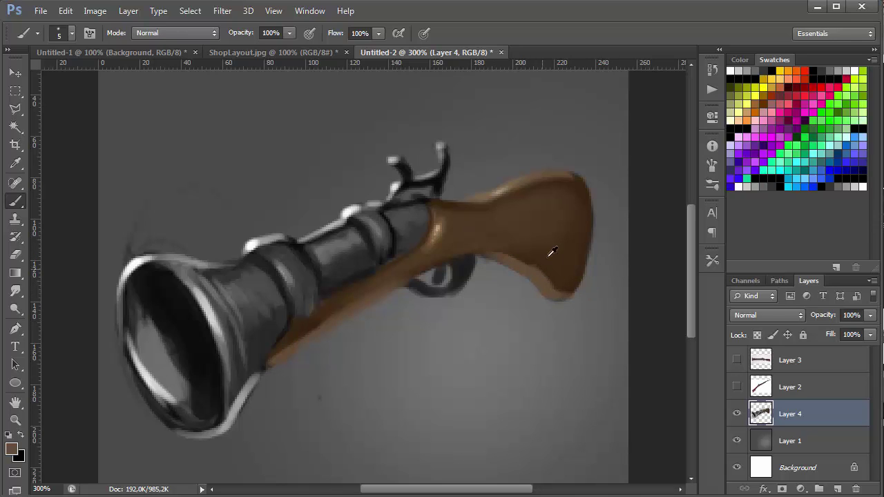
Step: Try light grain streaks on the stock at 2 px and 16 px, undoing both
left_click(582, 266, "alt")
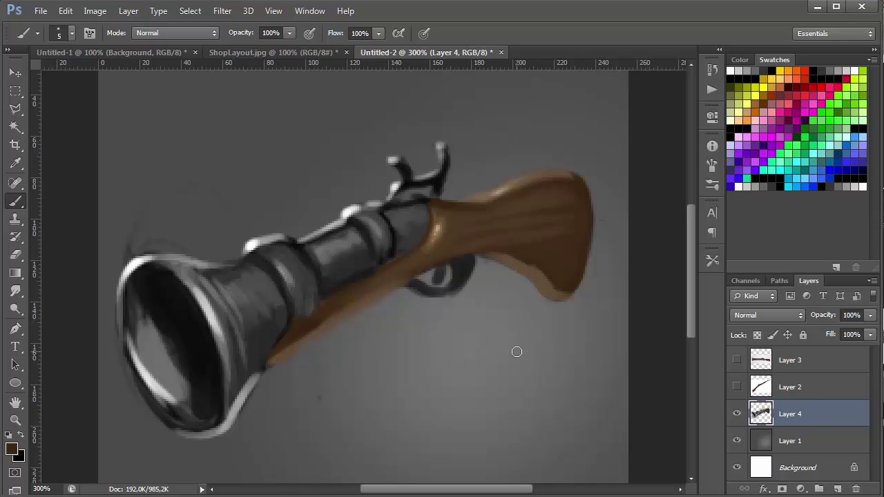
left_click_drag(563, 225, 557, 225)
left_click(546, 230, "alt")
left_click(518, 179, "alt")
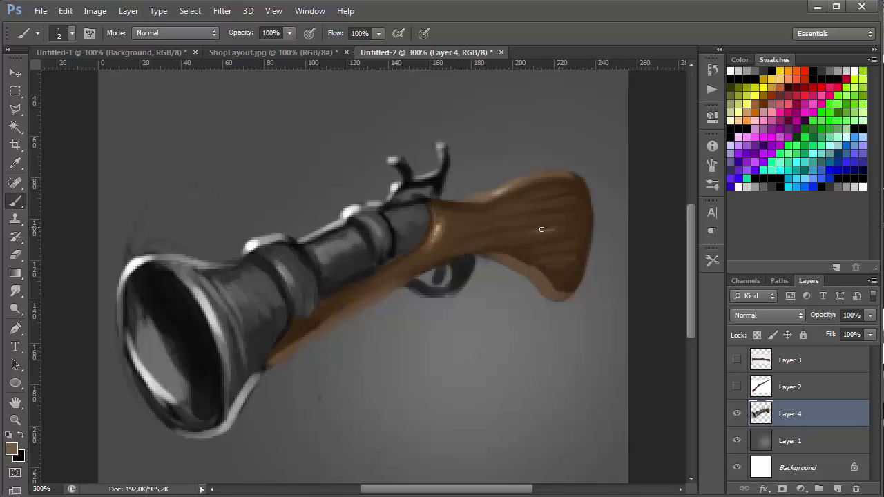
mouse_move(520, 218)
left_mouse_down()
mouse_move(557, 214)
mouse_move(569, 199)
left_mouse_up()
key("ctrl+alt+z")
key("ctrl+alt+z")
right_click(538, 247, "alt")
left_click_drag(493, 228, 557, 205)
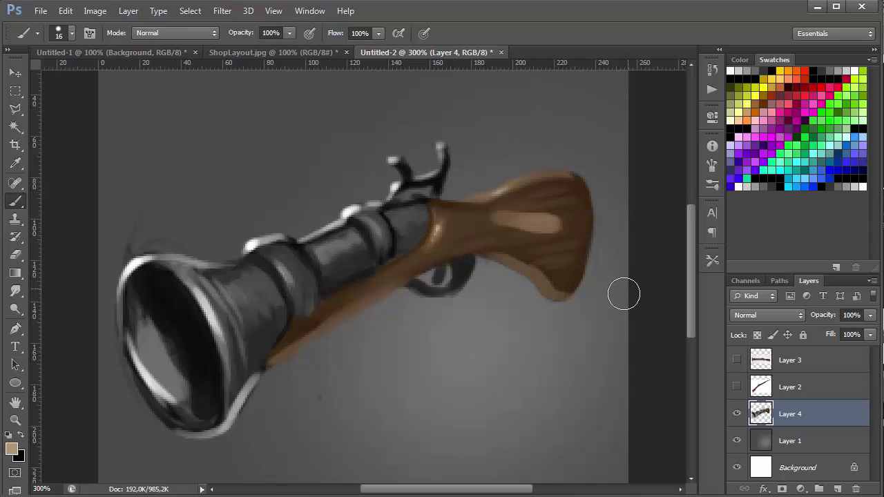
key("ctrl+alt+z")
Step: Try a soft round light stroke, undo it, and size the Dodge tool for the grip
right_click(624, 292)
left_click(489, 268)
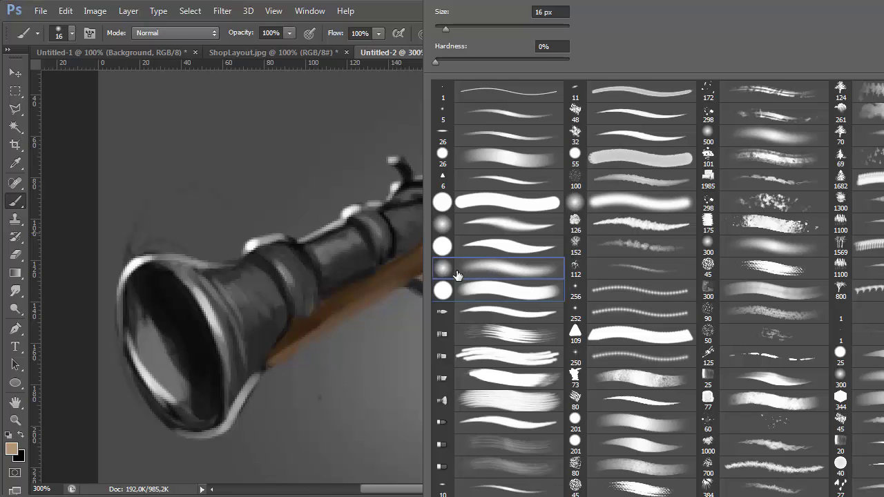
right_click(404, 280, "alt")
left_click_drag(505, 221, 561, 223)
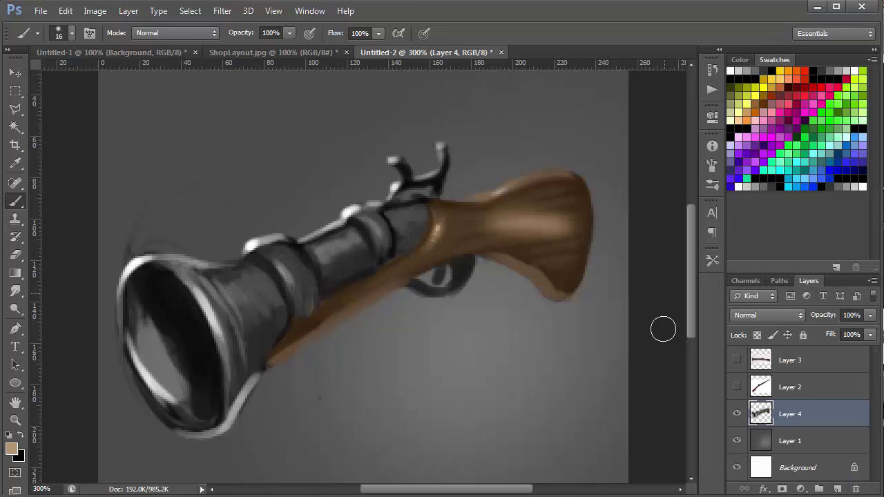
key("ctrl+alt+z")
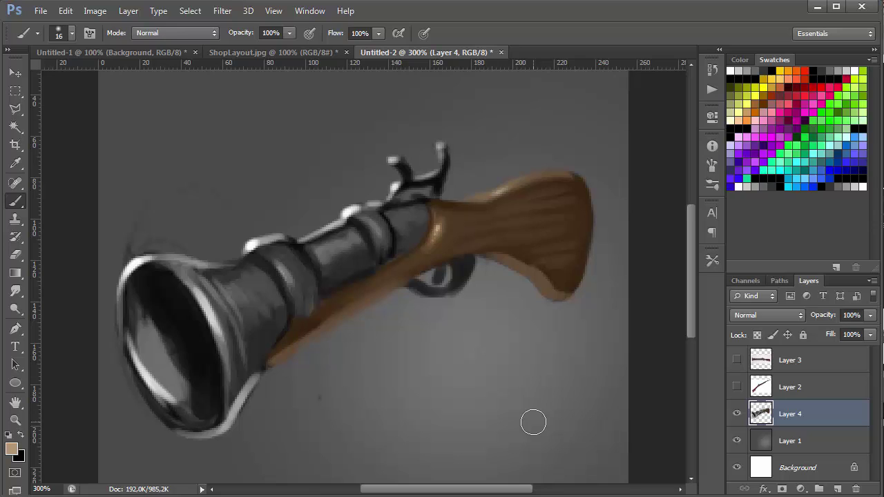
key("o")
right_click(530, 211, "alt")
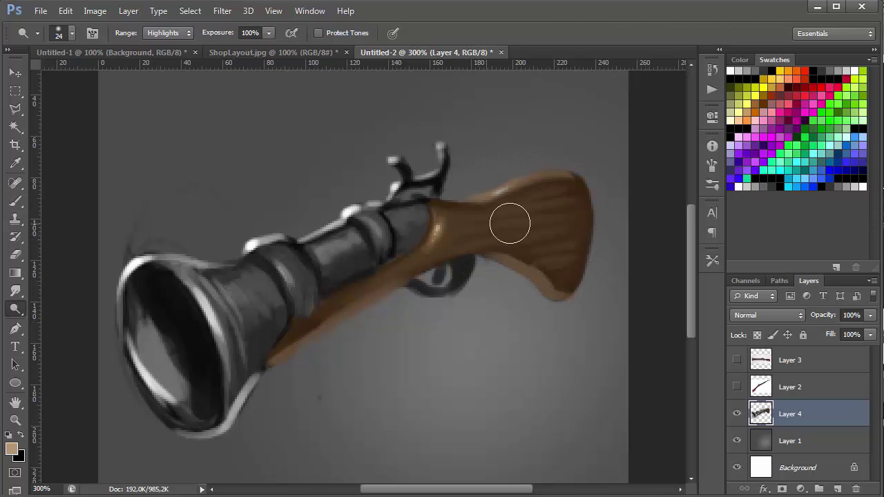
Step: Try a 17 px soft white stroke on the stock, then undo it
left_click_drag(510, 223, 464, 233)
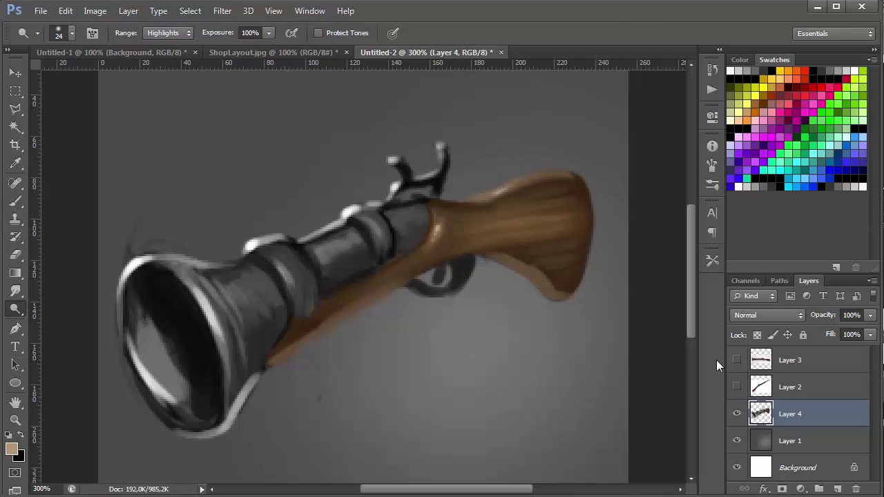
right_click(418, 181)
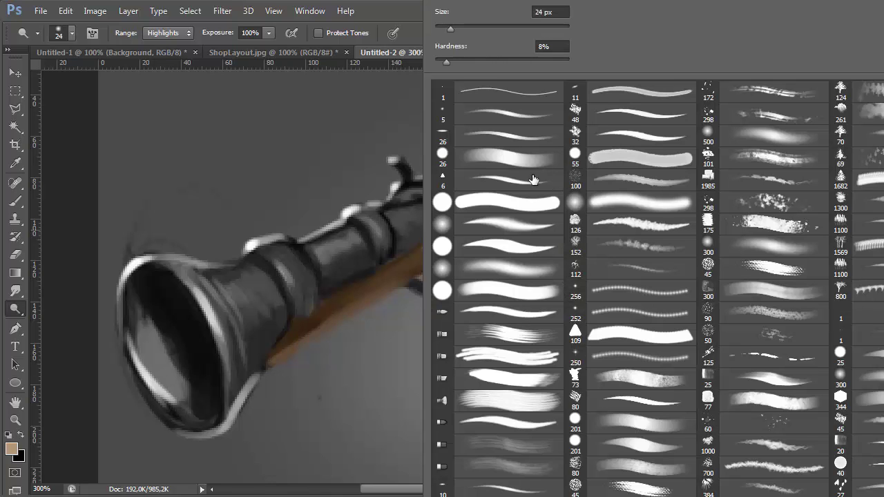
double_click(523, 273)
right_click(373, 318, "alt")
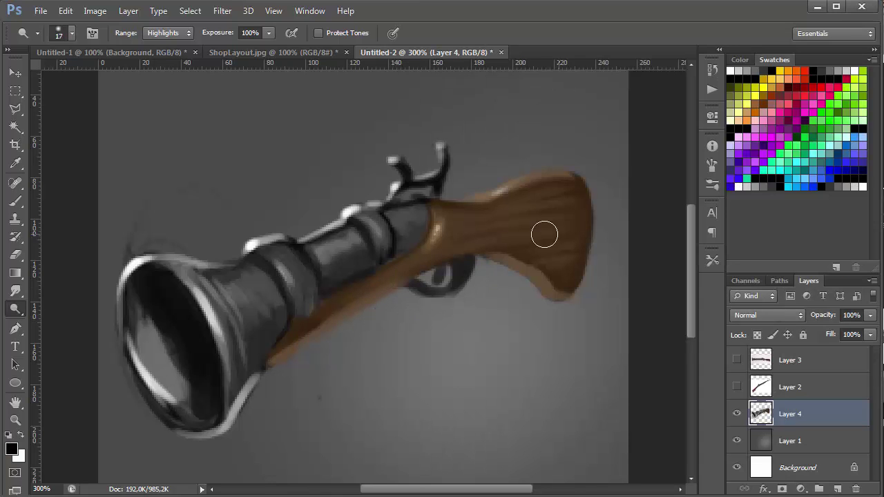
key("x")
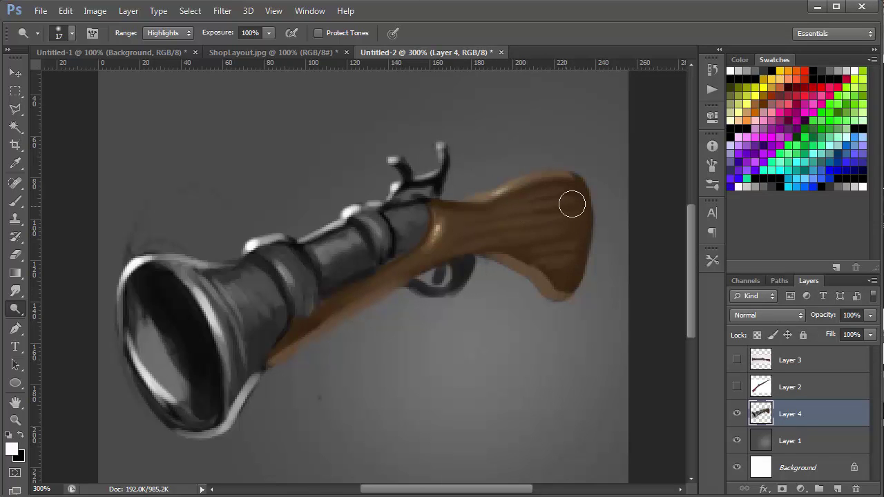
key("b")
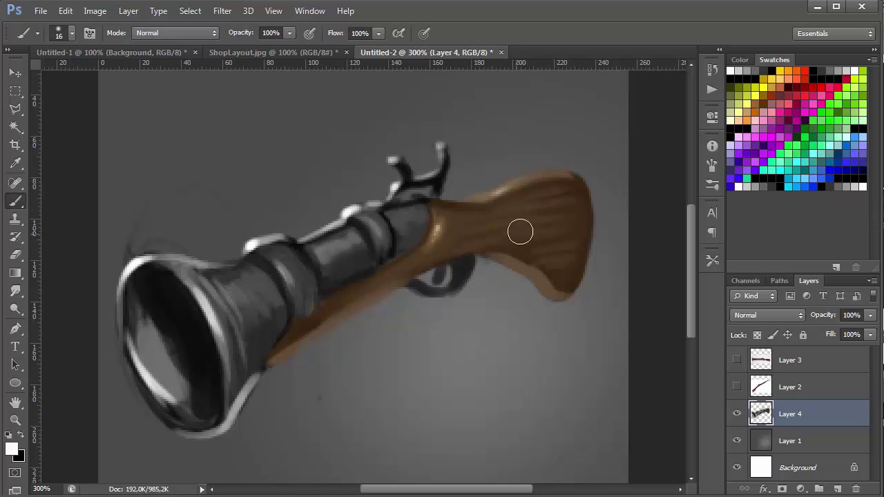
mouse_move(500, 232)
left_mouse_down()
mouse_move(562, 212)
mouse_move(523, 198)
left_mouse_up()
key("ctrl+z")
Step: Lock Layer 4's transparent pixels and brush a soft 37 px highlight onto the stock
left_click_drag(594, 232, 638, 232)
left_click(760, 335)
left_click_drag(612, 213, 587, 241)
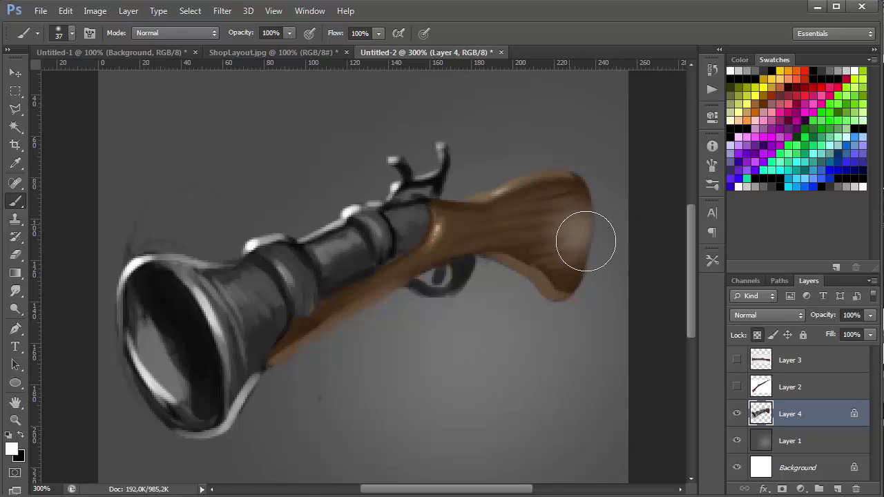
right_click(568, 233)
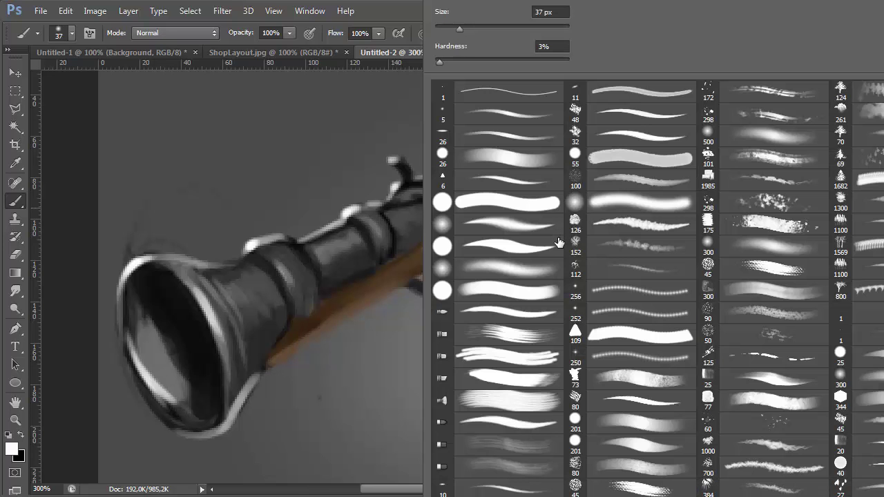
double_click(532, 276)
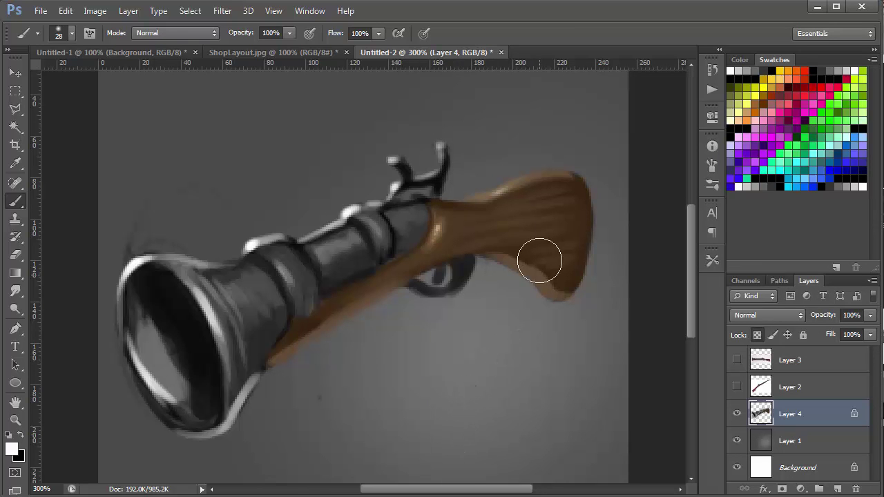
right_click(527, 256, "alt")
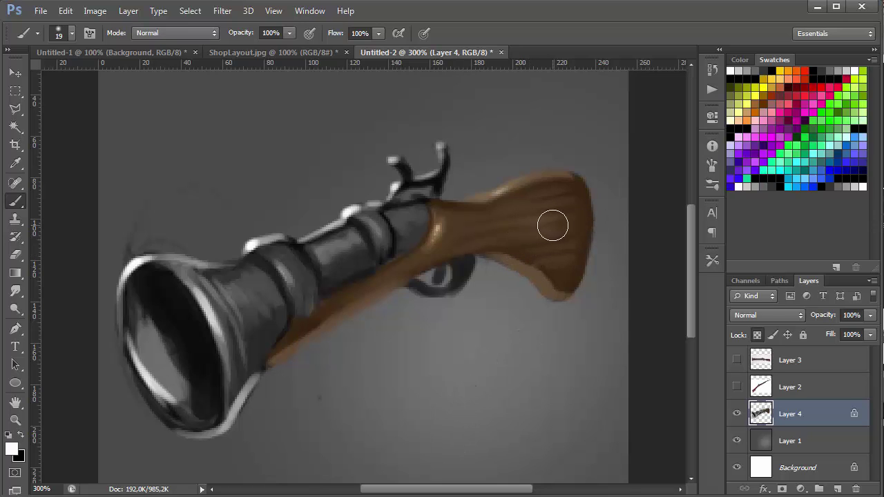
Step: Paint tan wood-grain streaks at 16 px, then shade the lower right with darker brown at 36 px
left_click(442, 230, "alt")
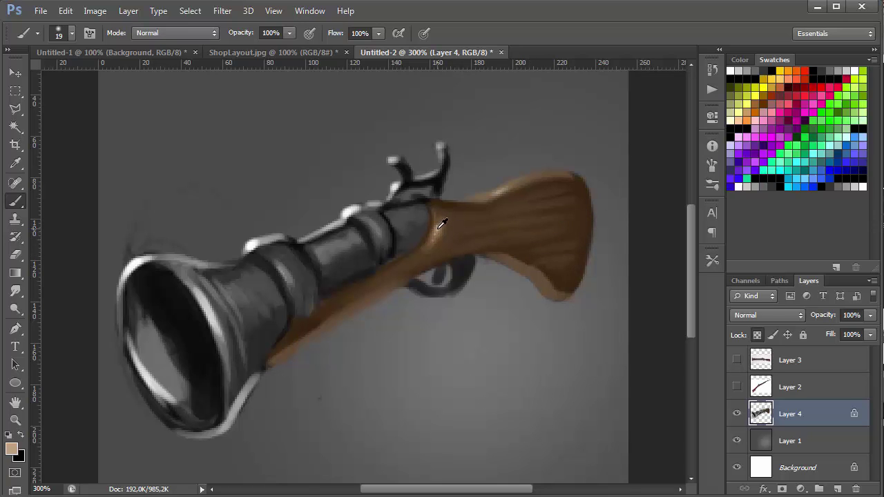
right_click(546, 212, "alt")
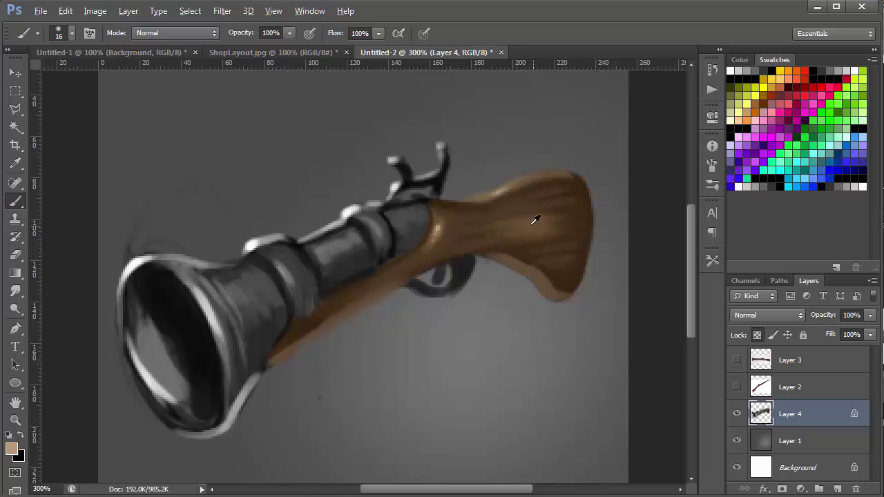
left_click_drag(496, 228, 568, 205)
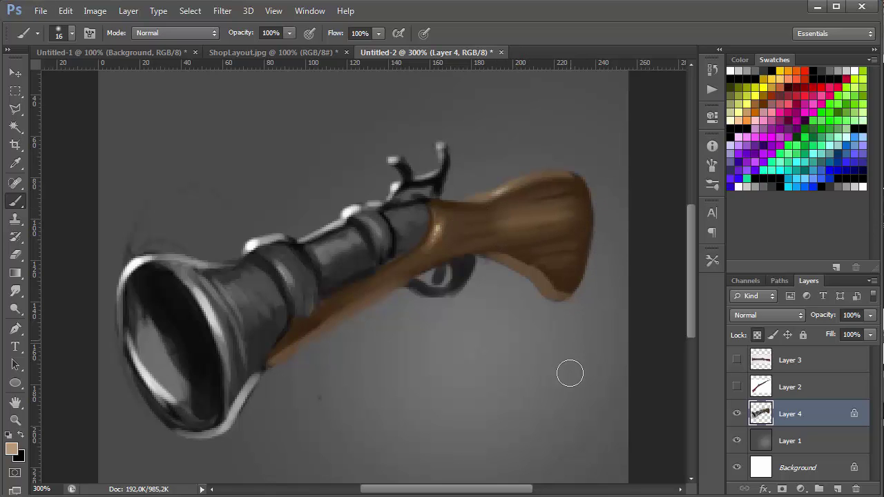
right_click(562, 217, "alt")
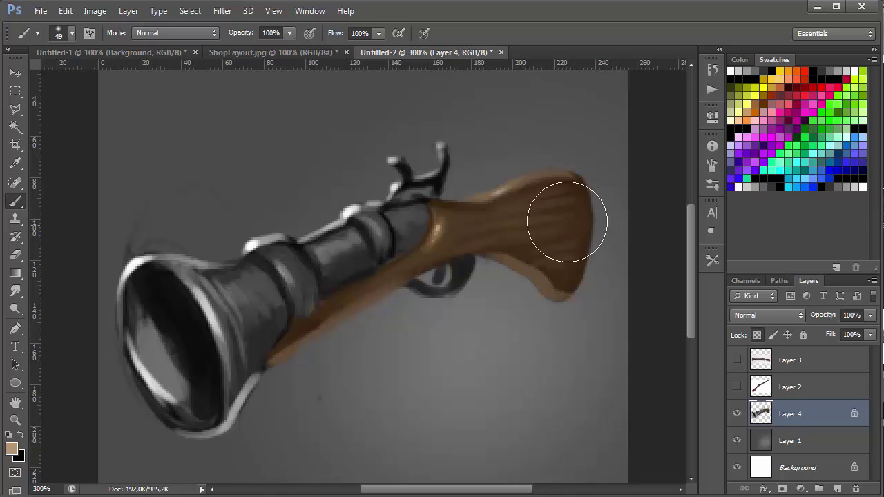
left_click_drag(563, 201, 615, 314)
key("ctrl+z")
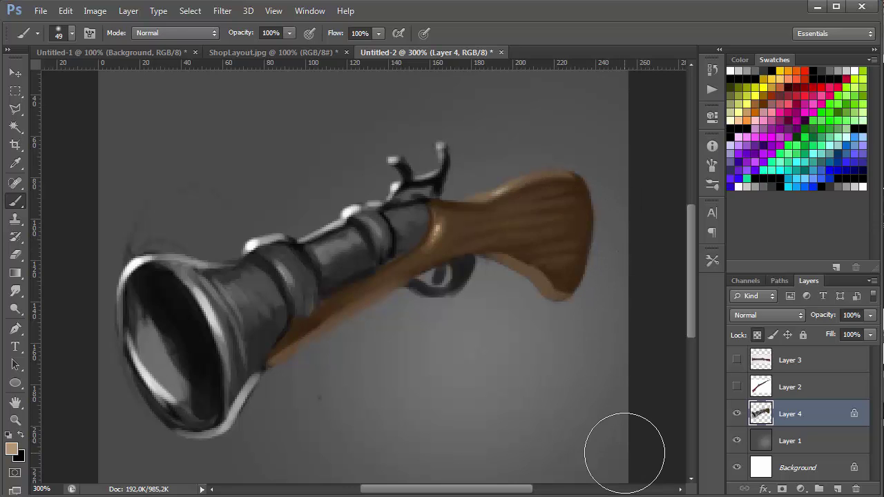
right_click(564, 231, "alt")
left_click_drag(564, 231, 575, 271)
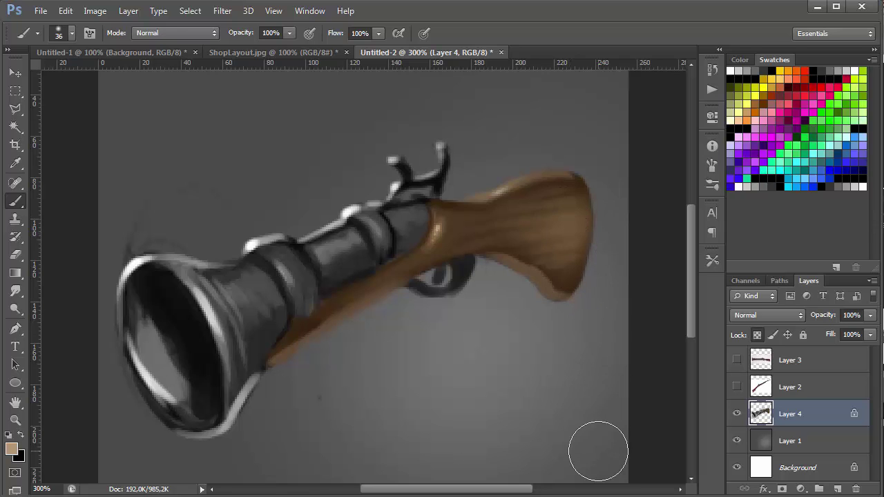
Step: Try a thin white 5 px highlight down the stock's right edge, then undo it
key("d")
key("x")
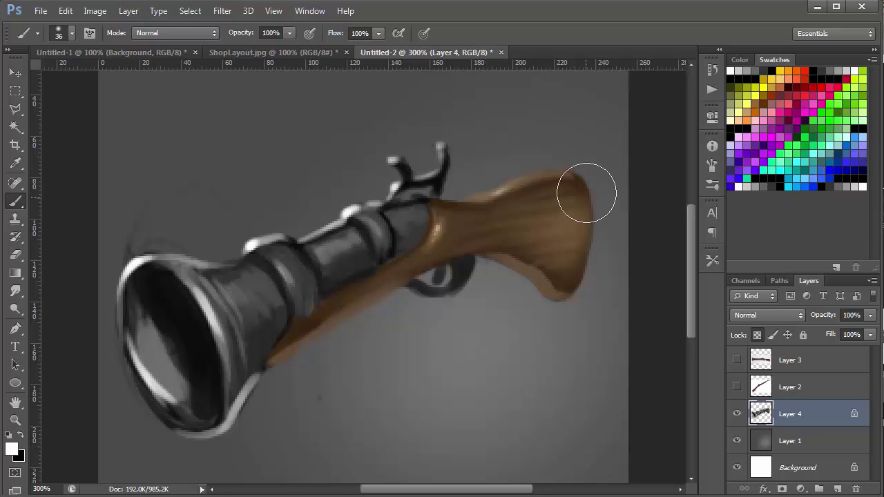
key("F5")
left_click(503, 109)
key("F5")
mouse_move(575, 173)
left_mouse_down()
mouse_move(593, 228)
mouse_move(573, 290)
left_mouse_up()
key("ctrl+alt+z")
key("ctrl+alt+z")
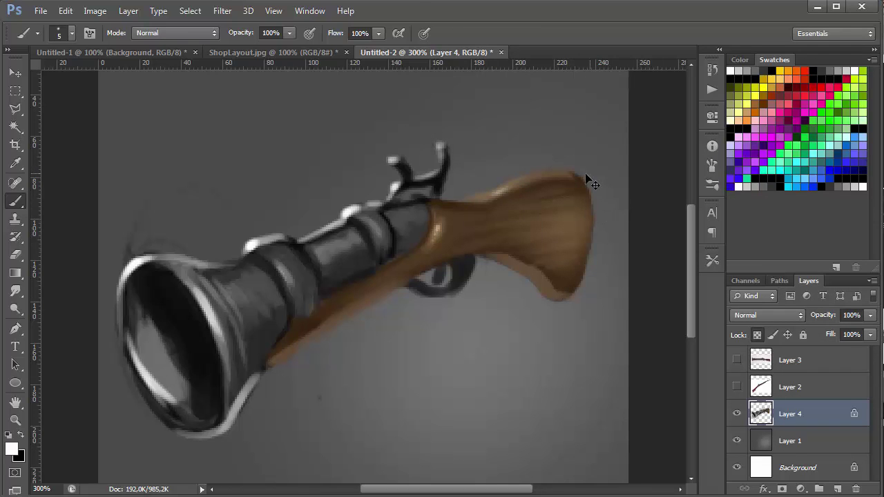
Step: Try white highlights down the stock's right edge, then remove them
mouse_move(571, 169)
left_mouse_down()
mouse_move(592, 223)
mouse_move(563, 312)
left_mouse_up()
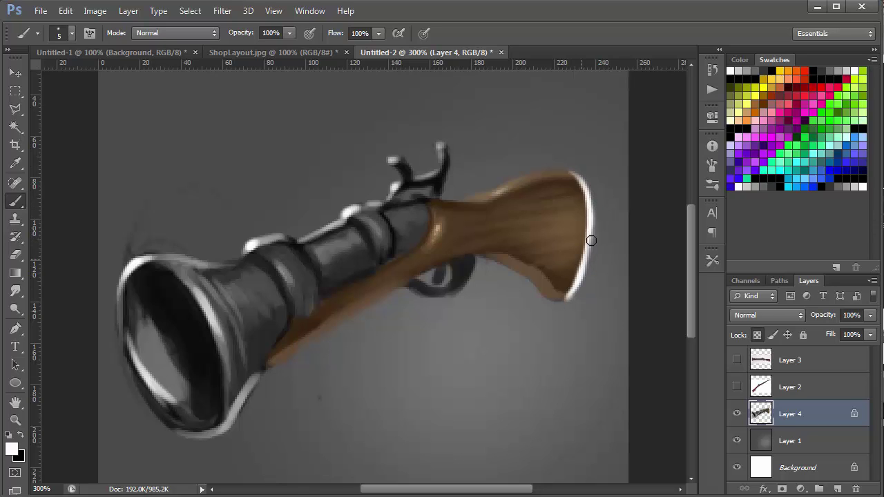
key("ctrl+alt+z")
mouse_move(576, 177)
left_mouse_down()
mouse_move(590, 195)
mouse_move(590, 236)
mouse_move(560, 300)
left_mouse_up()
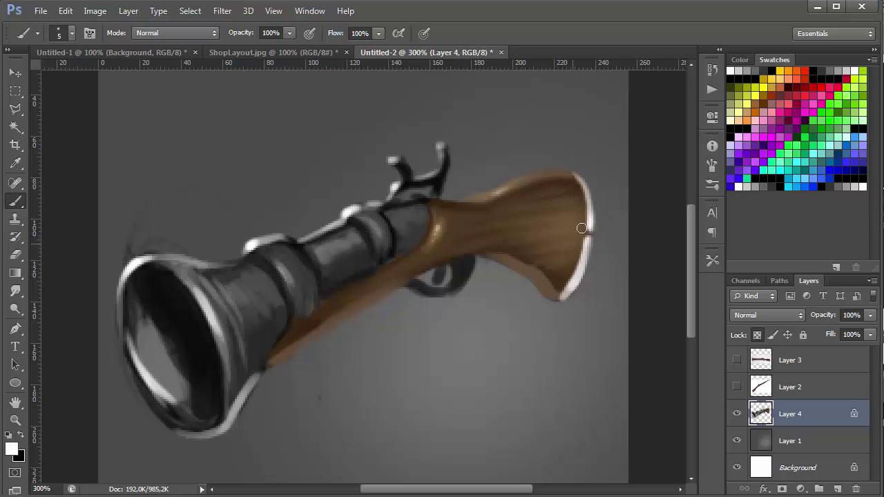
left_click_drag(589, 241, 584, 227)
key("ctrl+alt+z")
key("ctrl+alt+z")
key("ctrl+alt+z")
key("ctrl+alt+z")
key("ctrl+alt+z")
key("ctrl+alt+z")
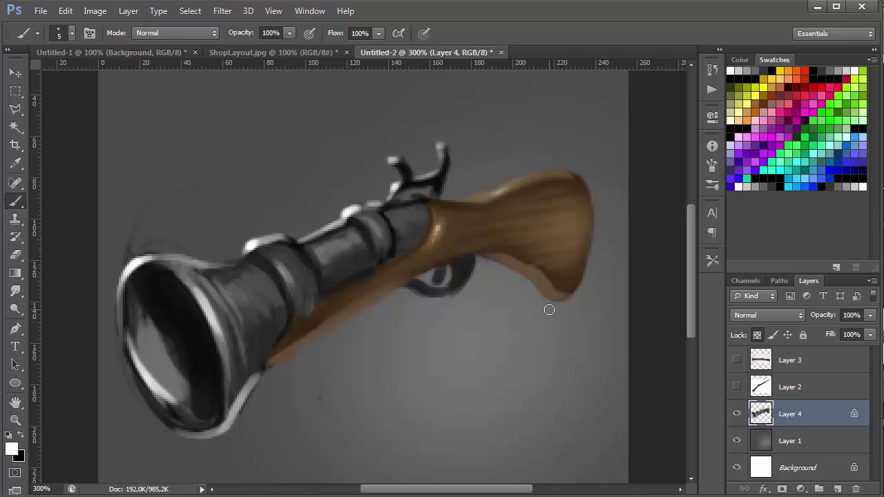
Step: Darken the stock's lower edge with a deeper brown stroke
left_click(437, 234, "alt")
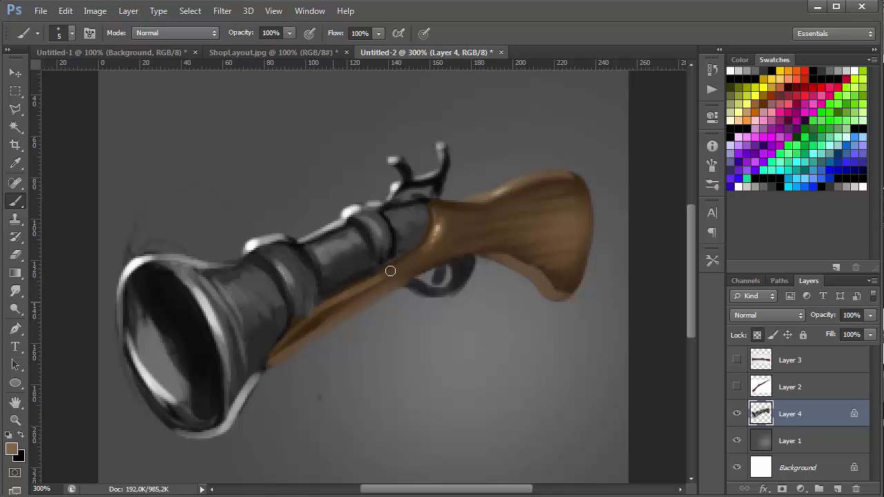
left_click(322, 314, "alt")
left_click_drag(280, 351, 324, 319)
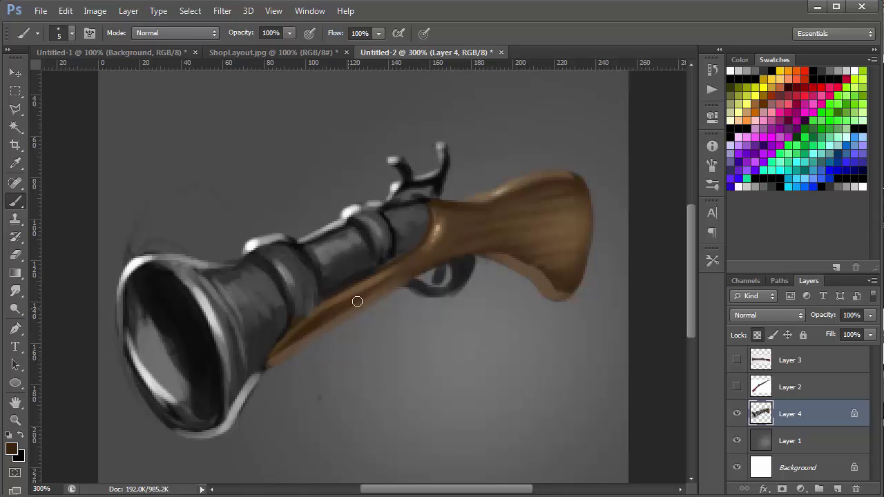
left_click(421, 258, "alt")
Step: Add white highlights on the barrel top (3 px brush) and the bell's right inner rim (7 px)
left_click(250, 243, "alt")
left_click_drag(289, 250, 285, 250)
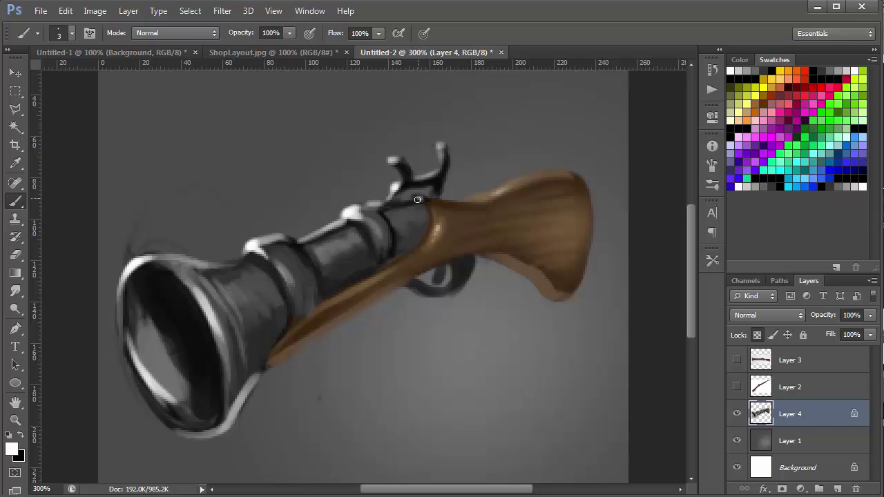
left_click_drag(417, 200, 427, 203)
left_click_drag(216, 316, 220, 316)
mouse_move(192, 282)
left_mouse_down()
mouse_move(229, 372)
mouse_move(239, 303)
mouse_move(293, 272)
mouse_move(299, 296)
mouse_move(336, 266)
mouse_move(348, 235)
mouse_move(334, 252)
mouse_move(356, 243)
mouse_move(364, 253)
left_mouse_up()
Step: Lighten the barrel segment next to the stock with greys sampled from the barrel
left_click(345, 238, "alt")
left_click(334, 253, "alt")
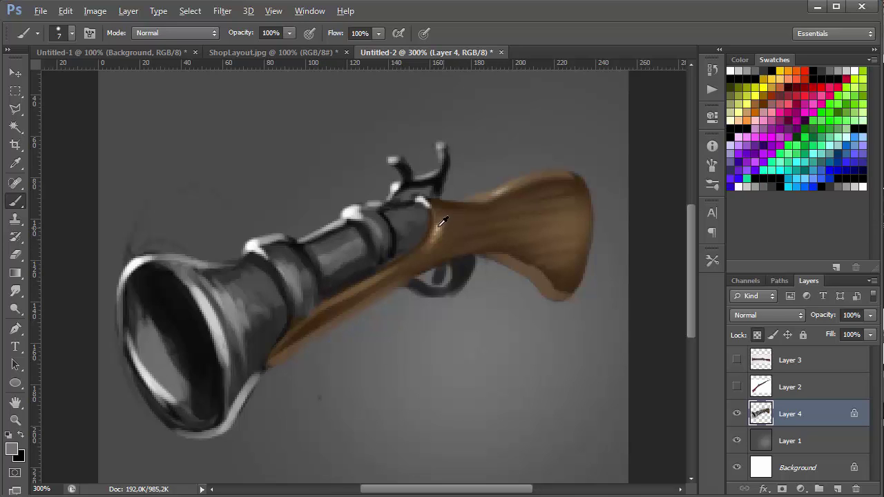
mouse_move(444, 223)
left_mouse_down()
mouse_move(458, 228)
mouse_move(569, 205)
left_mouse_up()
key("ctrl+z")
left_click(360, 240, "alt")
mouse_move(400, 232)
left_mouse_down()
mouse_move(417, 223)
mouse_move(397, 222)
left_mouse_up()
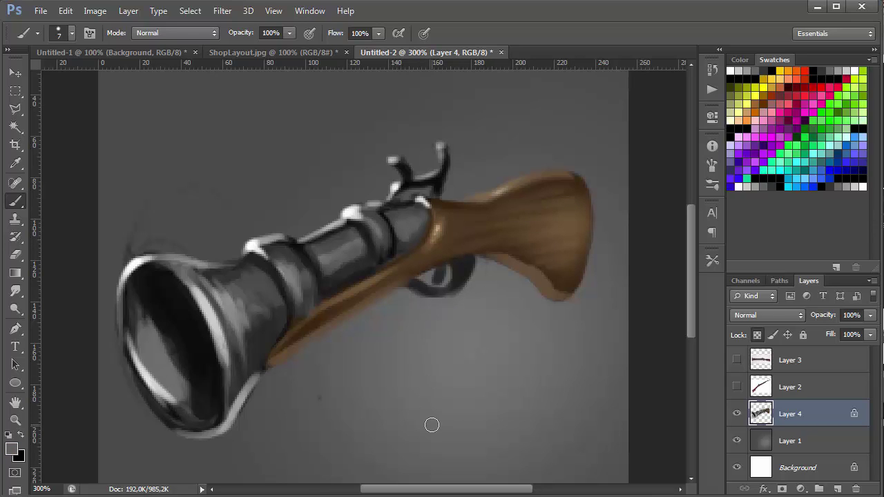
Step: Paint light grey highlights along the trigger guard's lower and right edges with a 2 px brush
left_click(409, 183, "alt")
right_click(478, 284, "alt")
right_click(472, 266, "alt")
mouse_move(407, 285)
left_mouse_down()
mouse_move(443, 296)
mouse_move(471, 269)
mouse_move(446, 293)
mouse_move(416, 292)
left_mouse_up()
left_click_drag(440, 294, 411, 286)
mouse_move(472, 258)
left_mouse_down()
mouse_move(462, 286)
mouse_move(446, 290)
left_mouse_up()
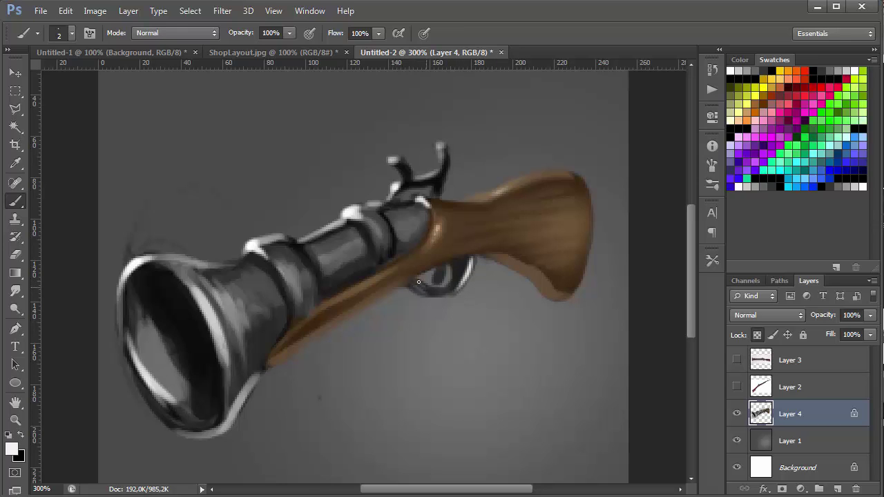
left_click_drag(419, 282, 467, 261)
Step: Add a small white stroke inside the trigger guard, leaving black as the foreground colour
key("x")
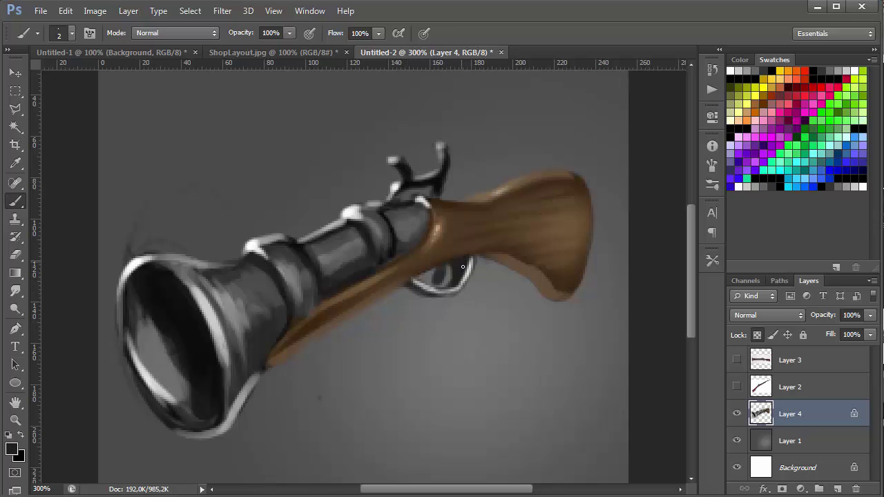
key("x")
mouse_move(440, 267)
left_mouse_down()
mouse_move(441, 283)
mouse_move(448, 264)
left_mouse_up()
key("x")
key("e")
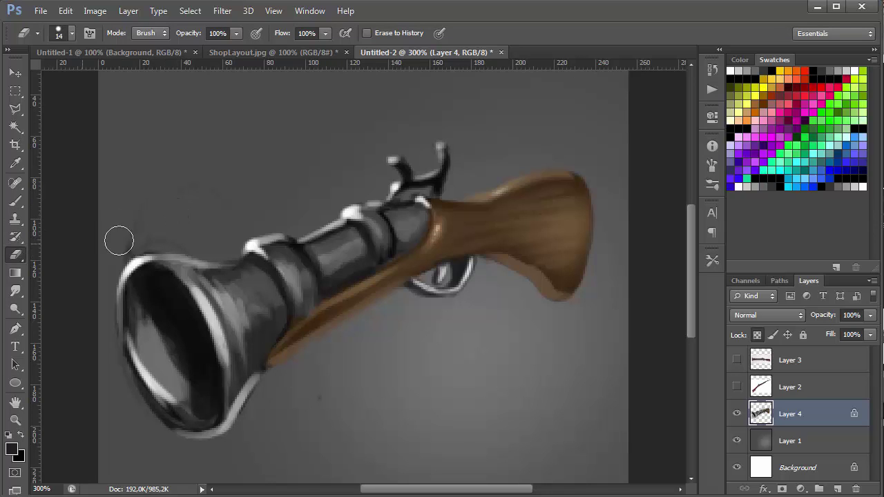
Step: Toggle Layer 4 to compare, erase faint strokes above the muzzle, and zoom out to 50%
left_click(737, 413)
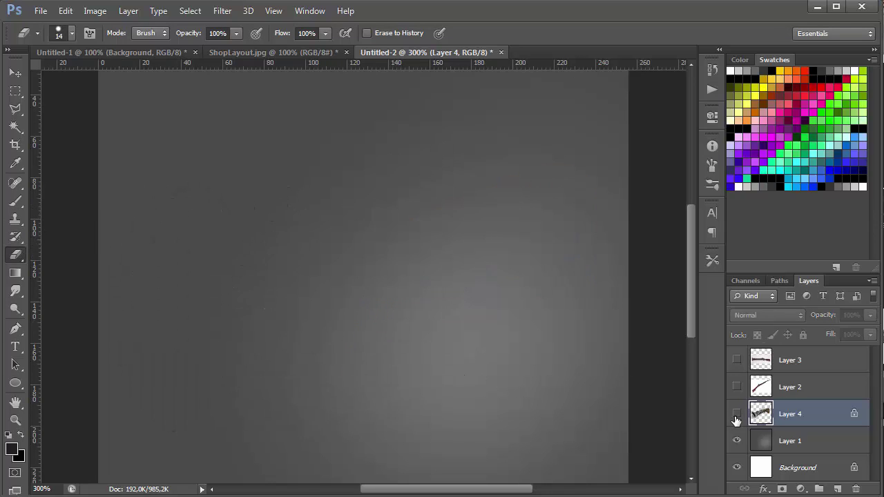
mouse_move(132, 203)
left_mouse_down()
mouse_move(138, 231)
mouse_move(123, 238)
left_mouse_up()
key("ctrl+z")
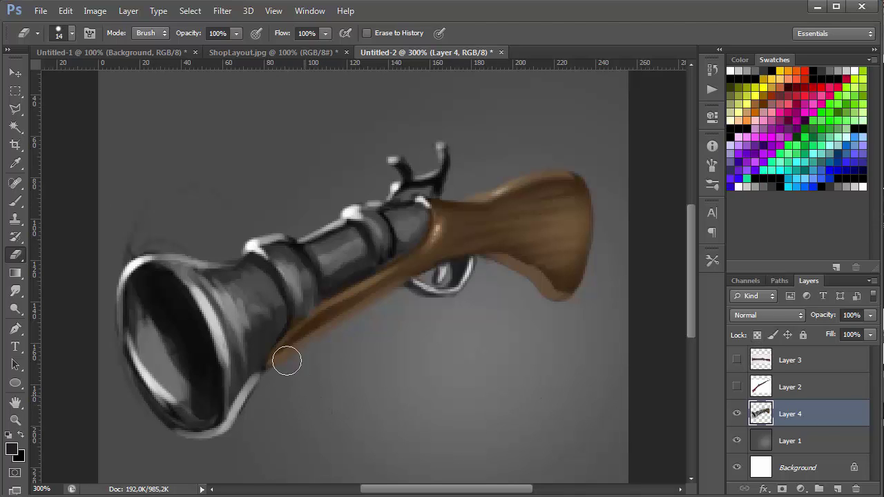
mouse_move(122, 233)
left_mouse_down()
mouse_move(124, 245)
mouse_move(158, 231)
mouse_move(111, 253)
left_mouse_up()
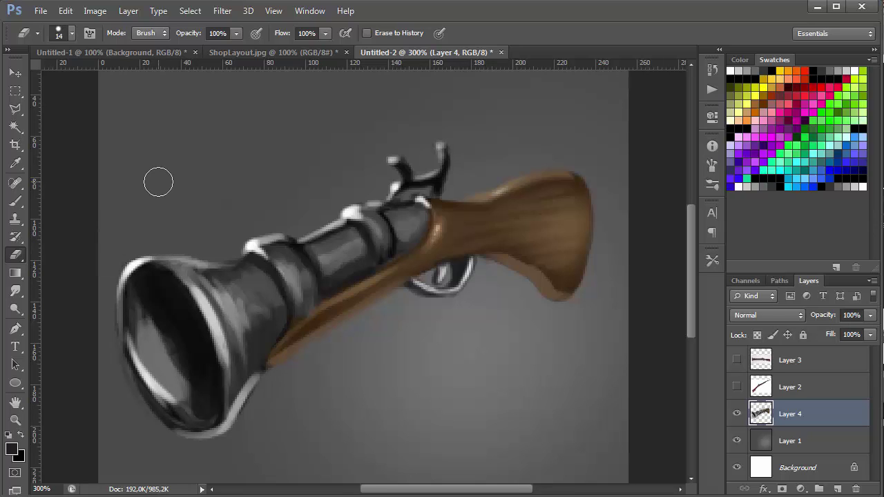
key("ctrl+minus")
key("ctrl+minus")
key("ctrl+minus")
key("ctrl+minus")
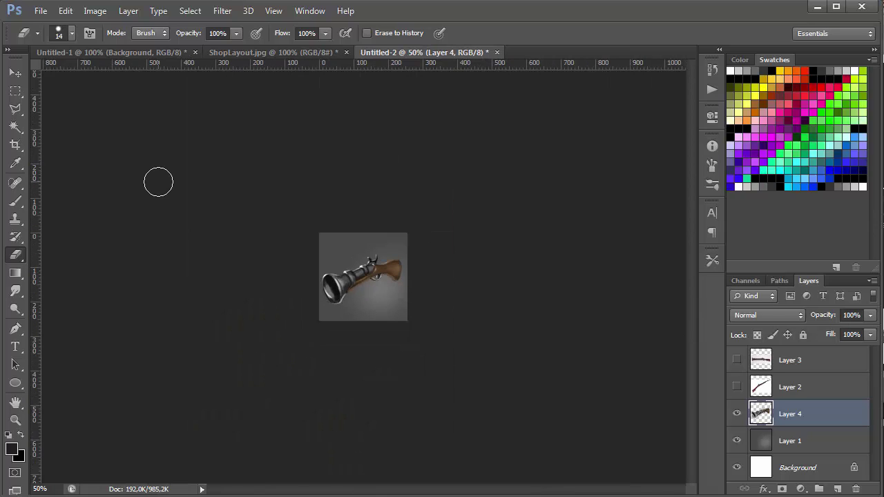